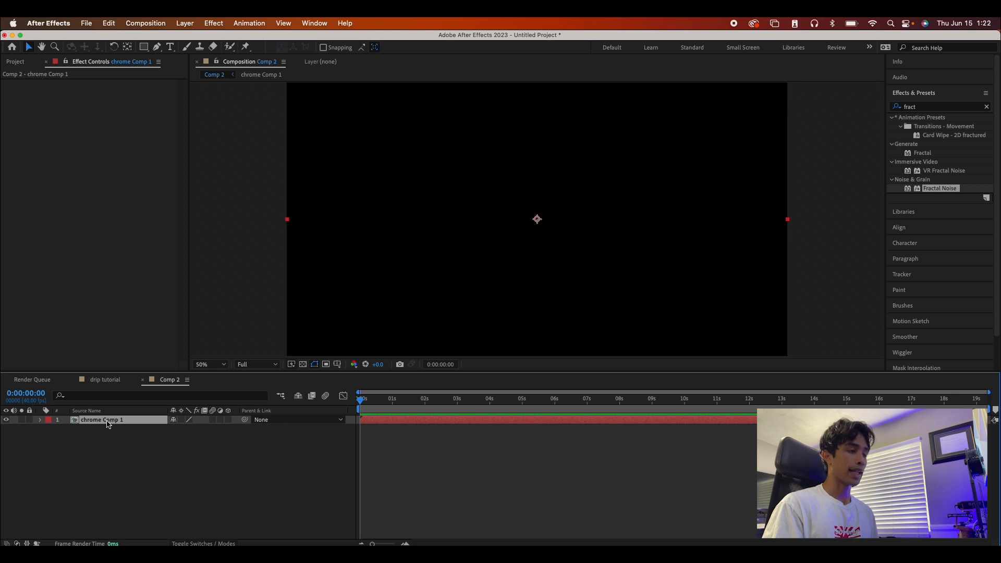
Open the chrome Comp 1 precomp and apply the Fractal Noise effect to its chrome layer
double_click(108, 420)
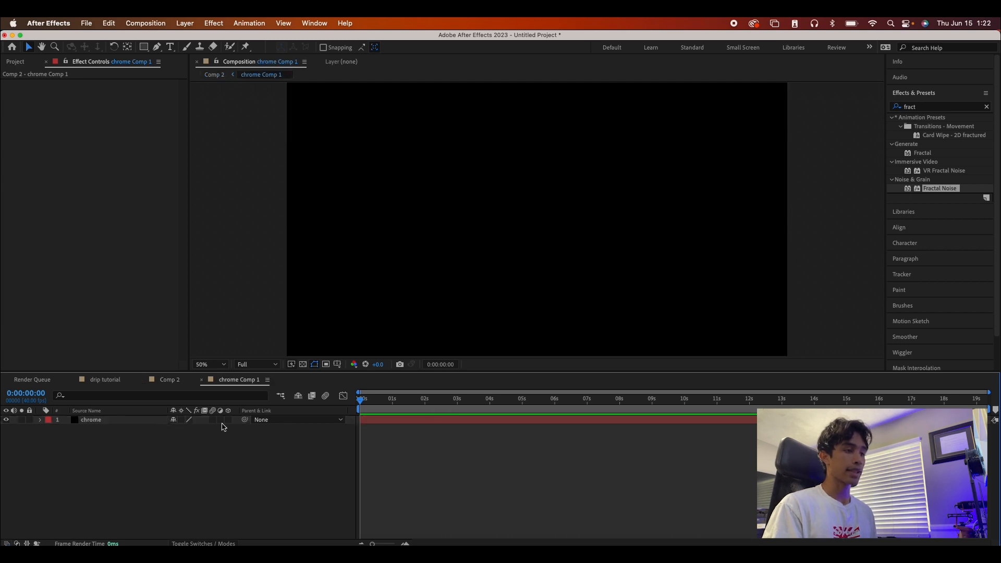
left_click(966, 107)
left_click_drag(946, 189, 146, 424)
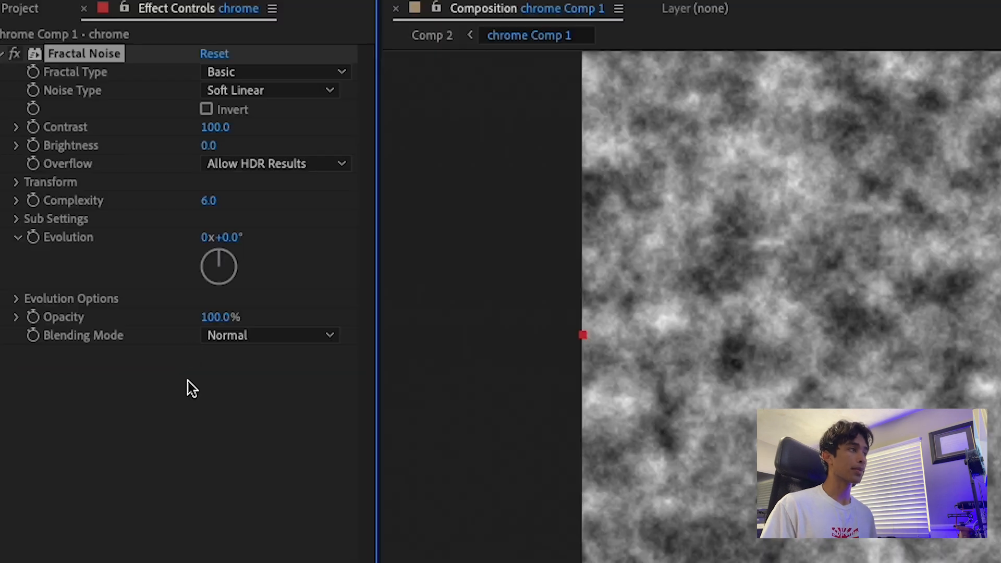
Turn off Uniform Scaling in Fractal Noise, stretch the noise vertically with a larger Scale Height, and raise its Contrast
left_click(18, 183)
left_click(206, 219)
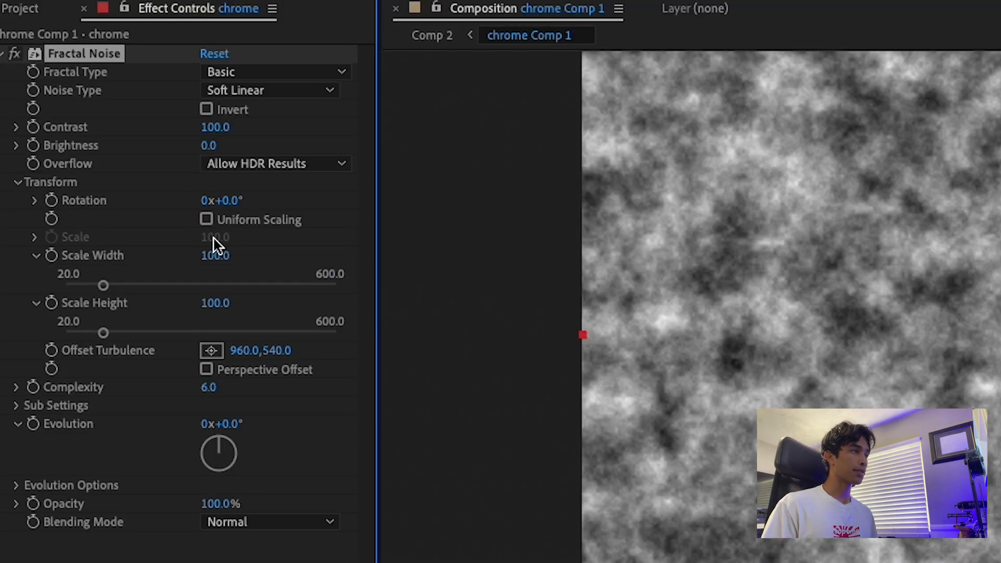
left_click_drag(214, 303, 708, 284)
left_click_drag(214, 127, 287, 114)
Return to Comp 2 and apply the CC Glass effect to the chrome Comp 1 layer
left_click(169, 380)
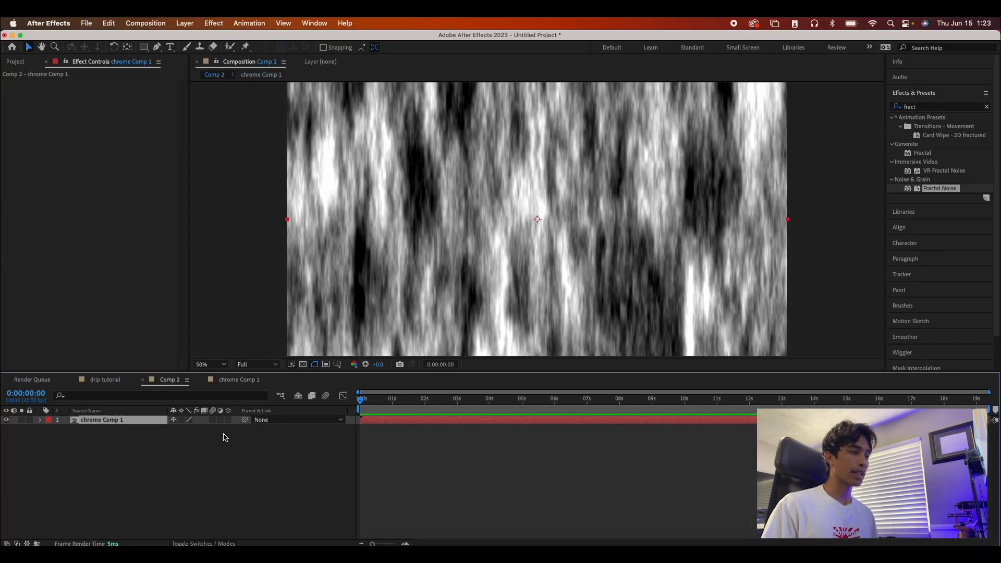
left_click(188, 459)
left_click(119, 422)
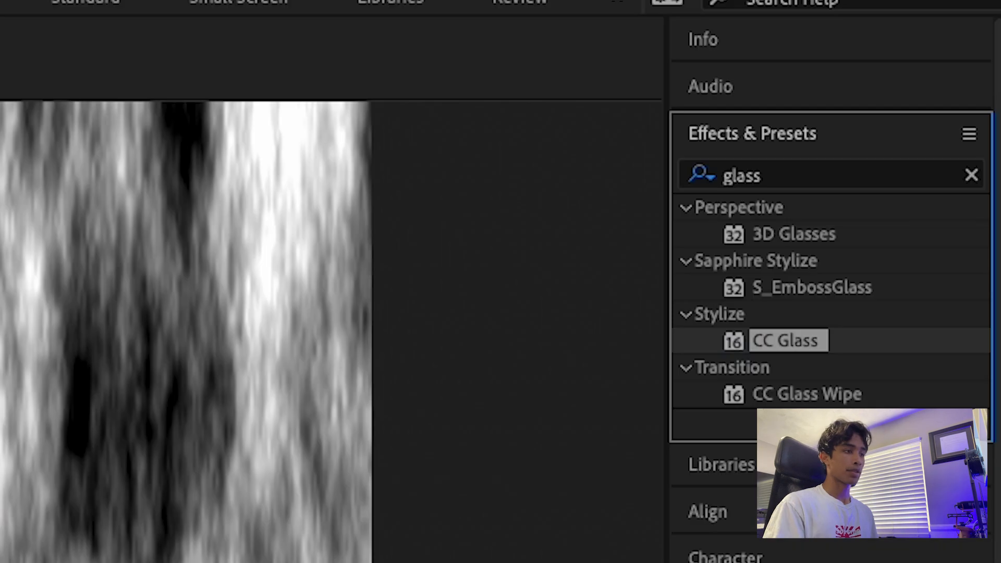
left_click_drag(787, 341, 163, 419)
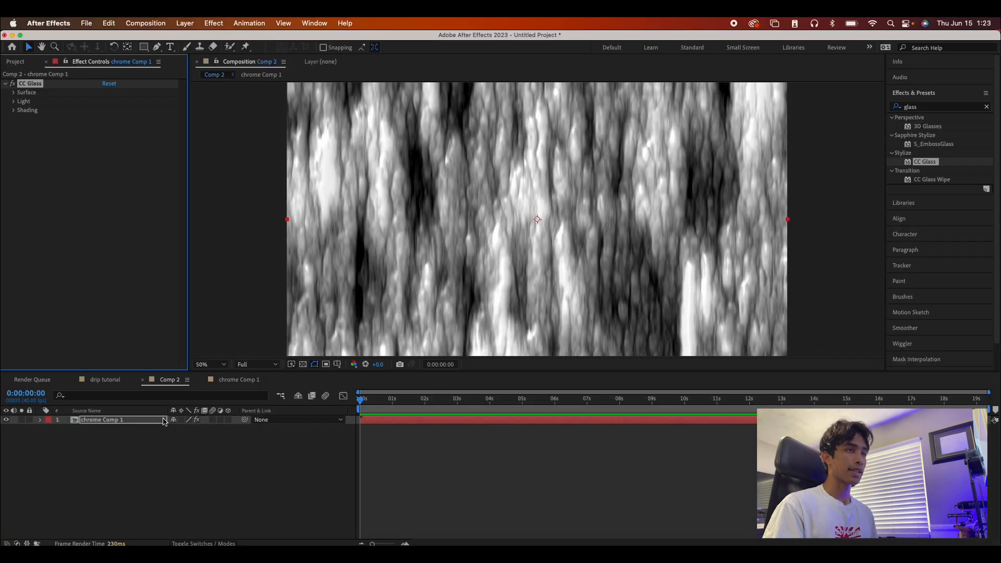
Set the CC Glass surface Height to 73 and Displacement to 196, and expand its Light settings
left_click(14, 93)
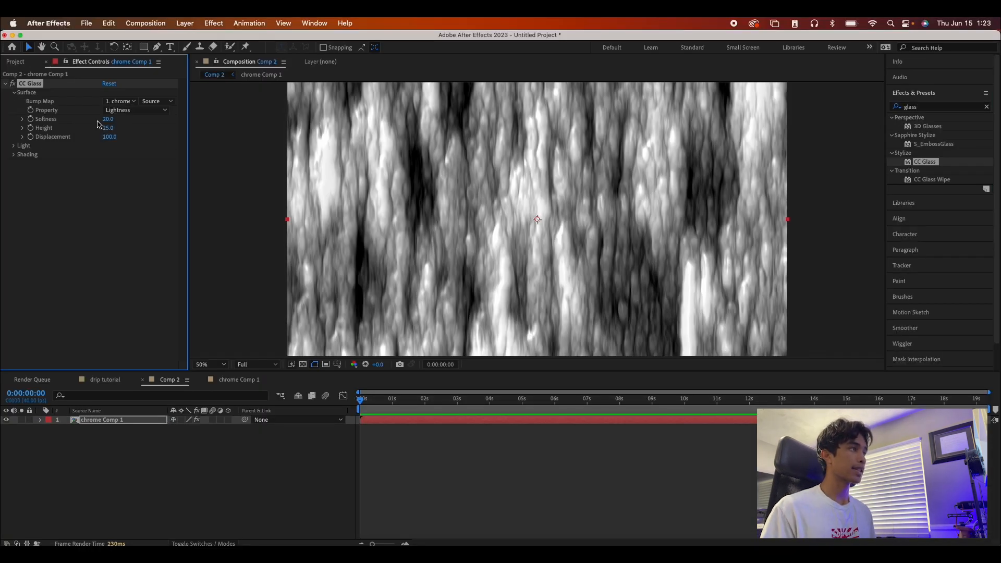
left_click_drag(108, 129, 153, 133)
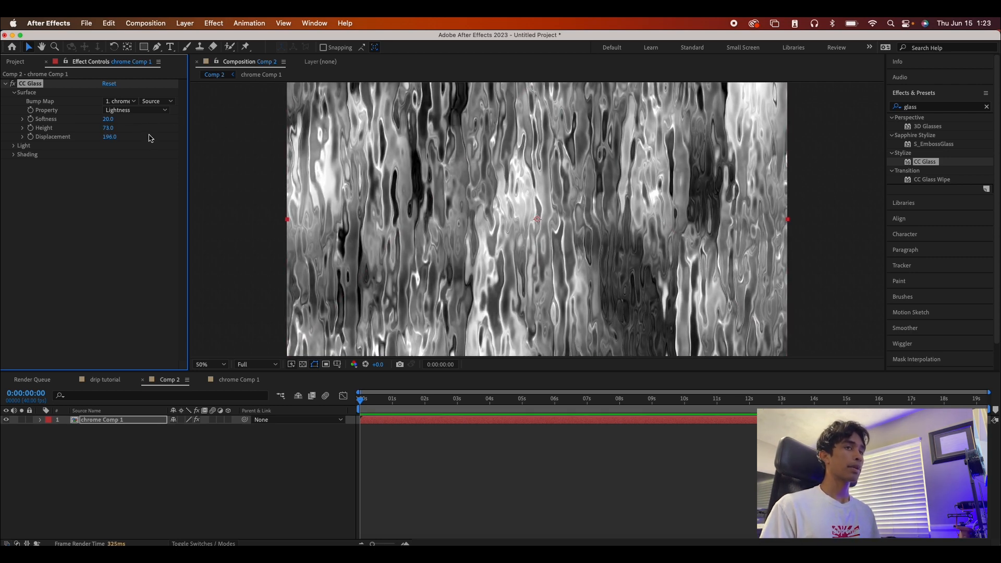
left_click(14, 146)
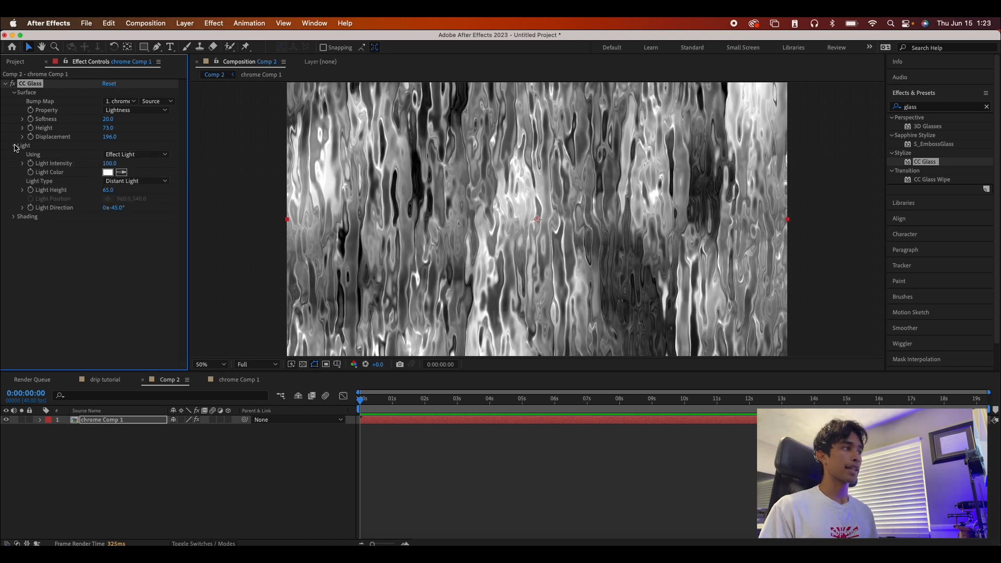
Hide the chrome Comp 1 layer and add a text layer reading DRIP
key("super+shift+a")
key("super+t")
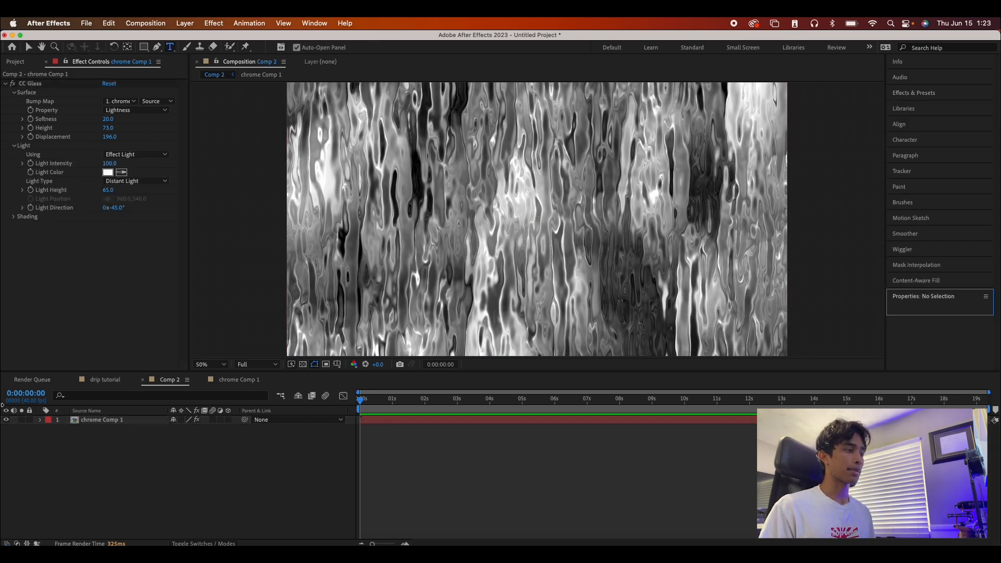
left_click(6, 421)
left_click(469, 218)
type("DRIP")
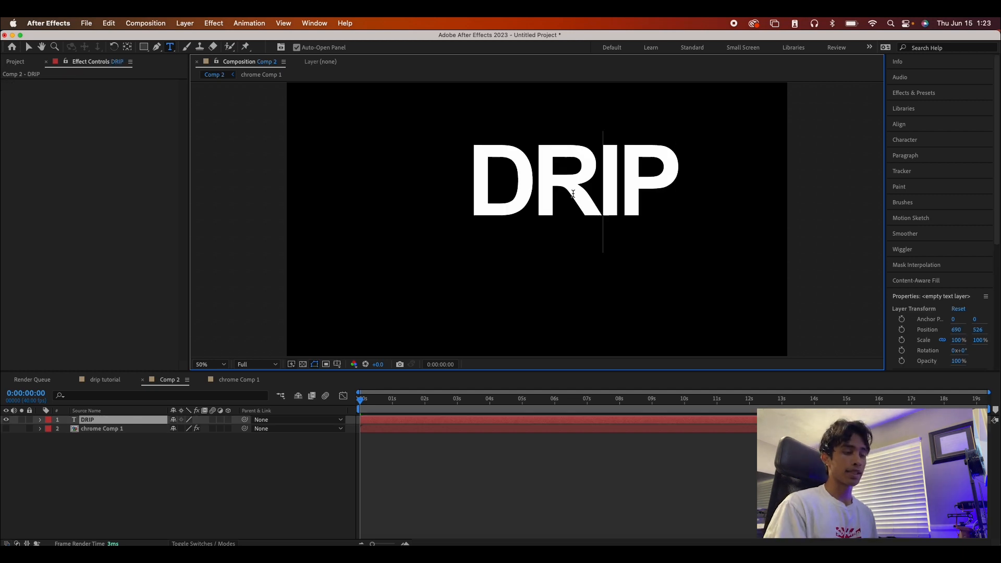
Center the DRIP text horizontally and vertically in the composition
left_click(899, 124)
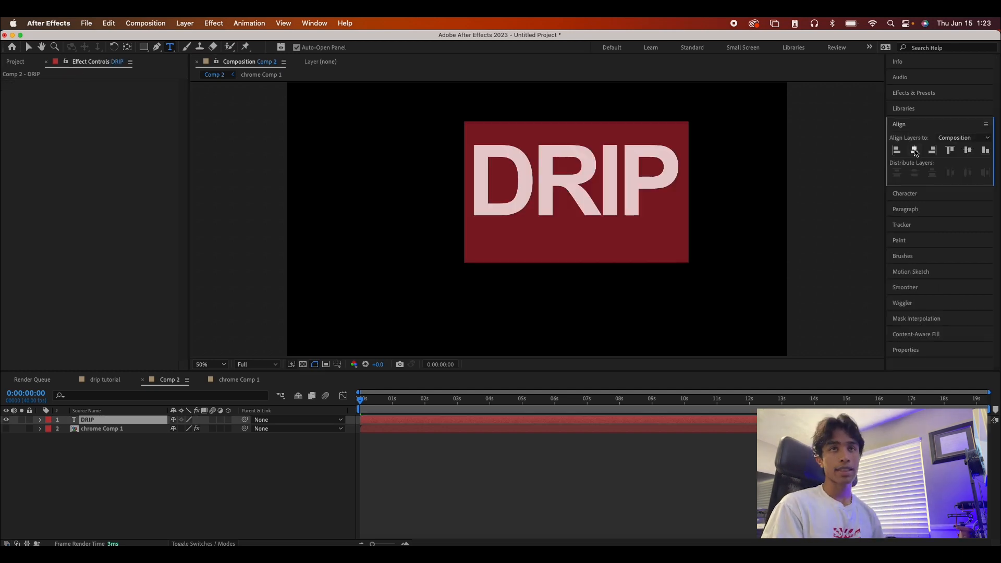
left_click(915, 150)
left_click(968, 151)
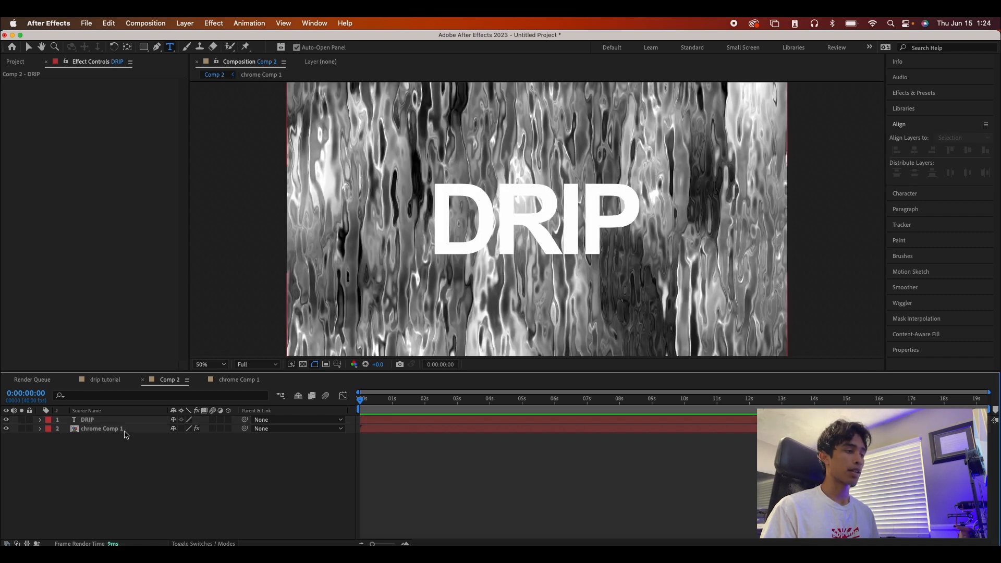
Find the CC Blobbylize effect and apply it to the chrome Comp 1 layer
left_click(124, 432)
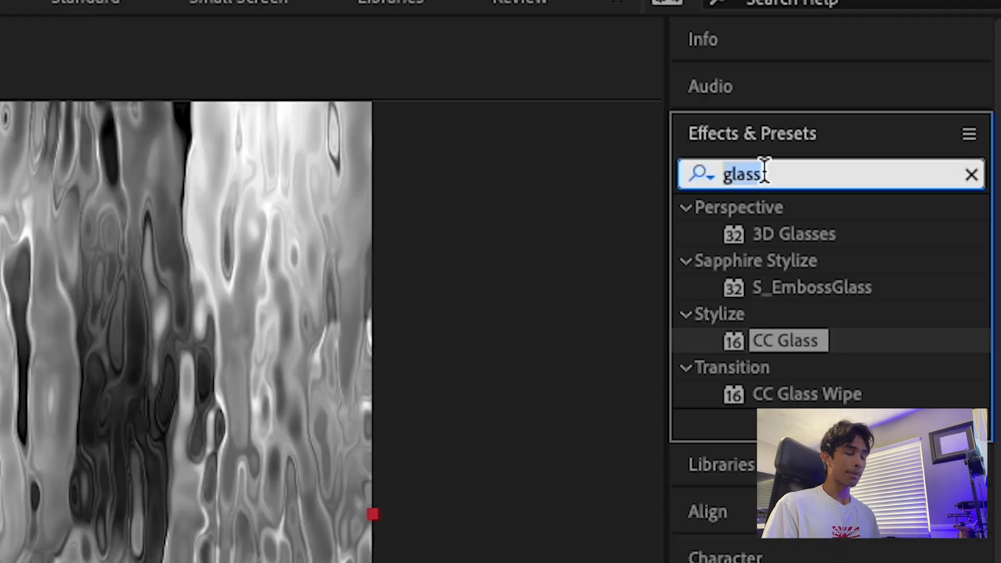
type("blo")
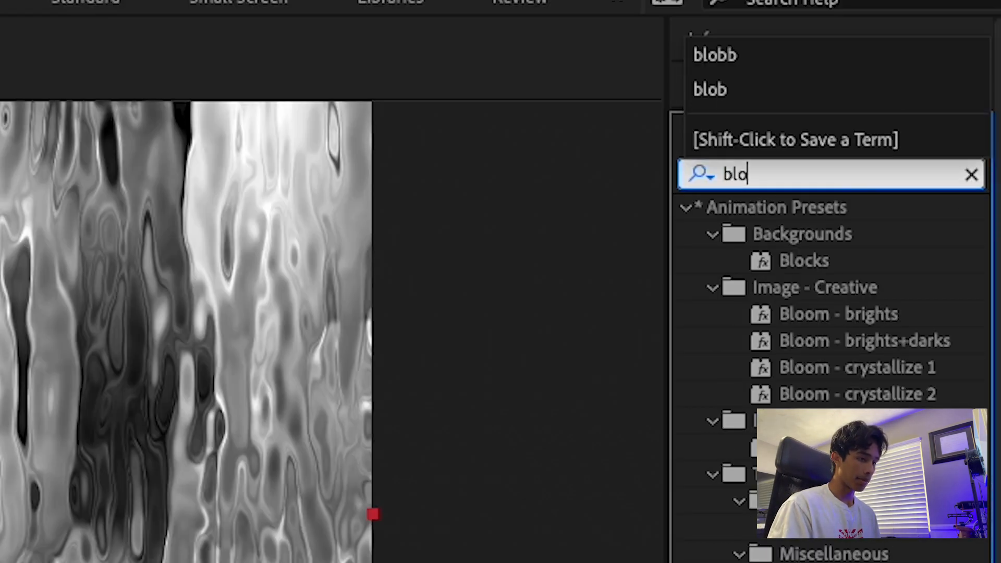
type("bb")
left_click(834, 230)
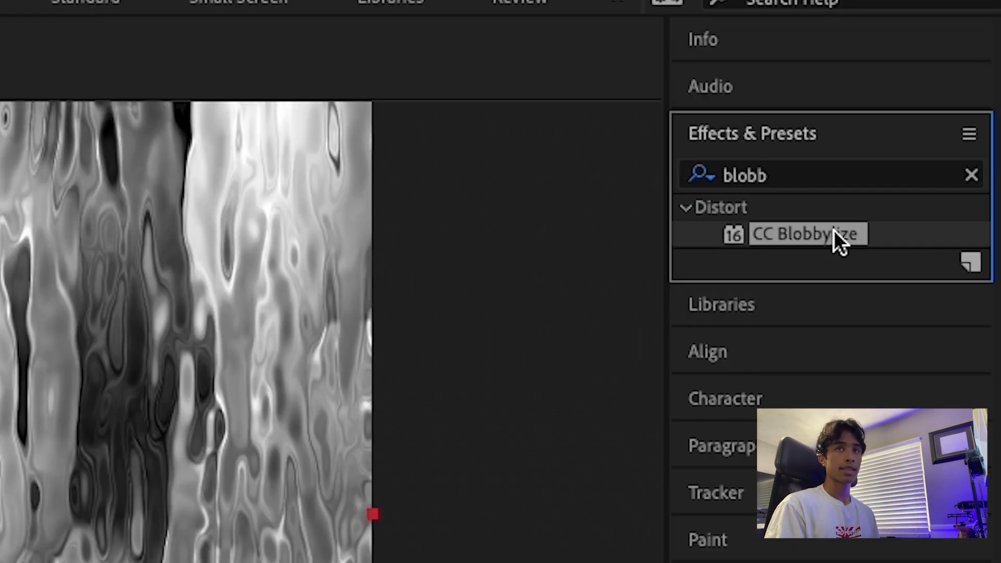
left_click_drag(835, 230, 411, 494)
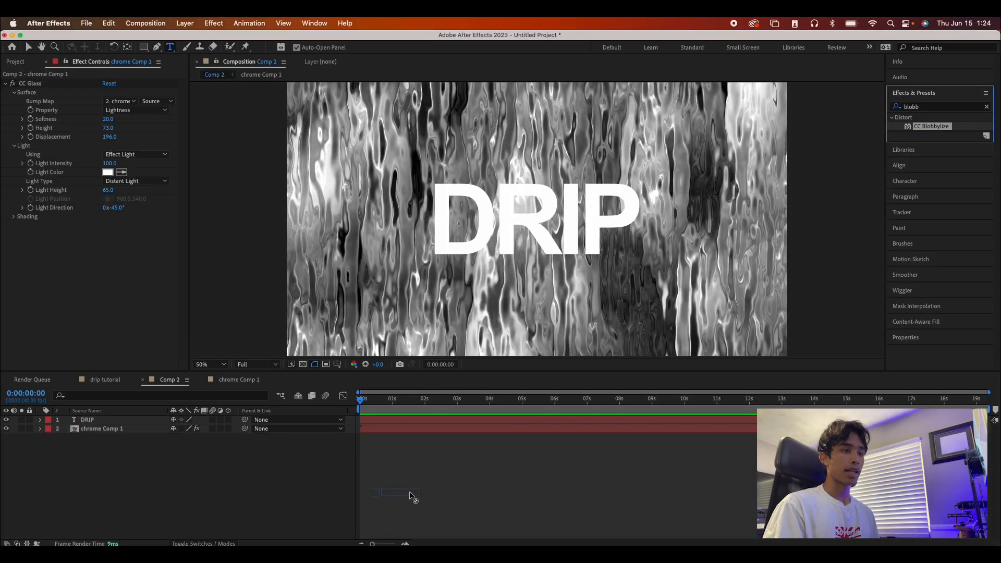
left_click_drag(224, 437, 224, 429)
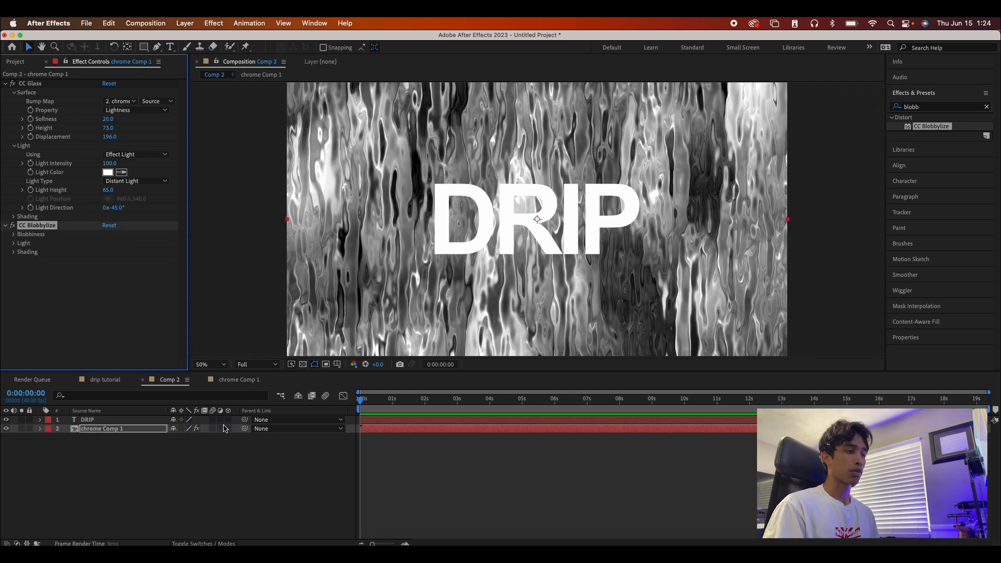
Set the CC Blobbylize Blob Layer to DRIP and move chrome Comp 1 above the text layer
left_click(14, 234)
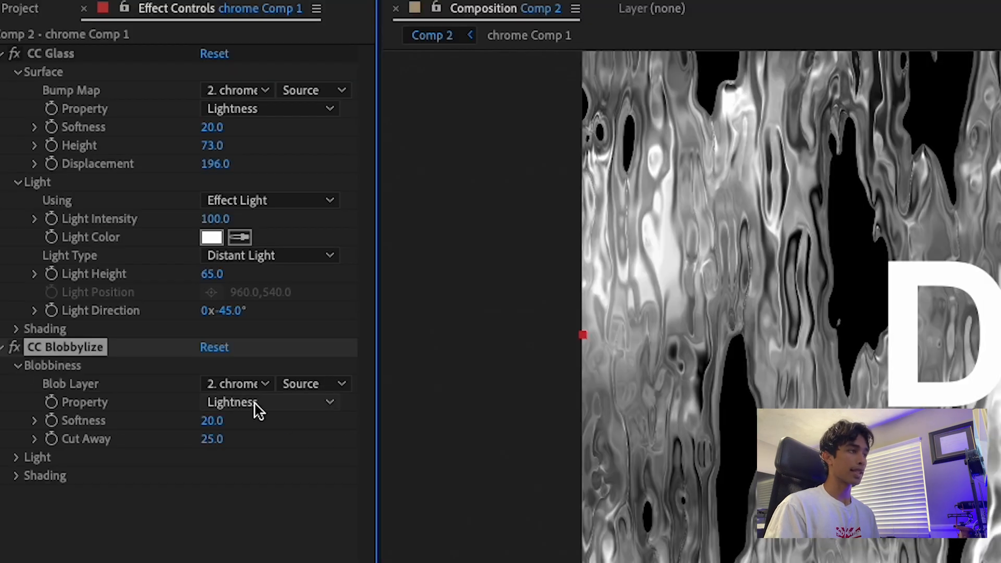
left_click(253, 389)
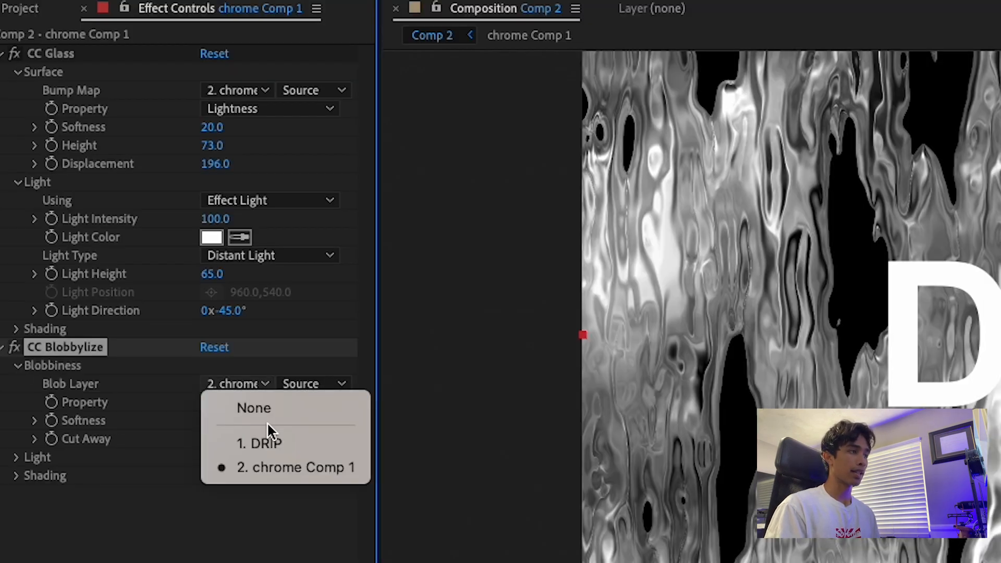
left_click(273, 441)
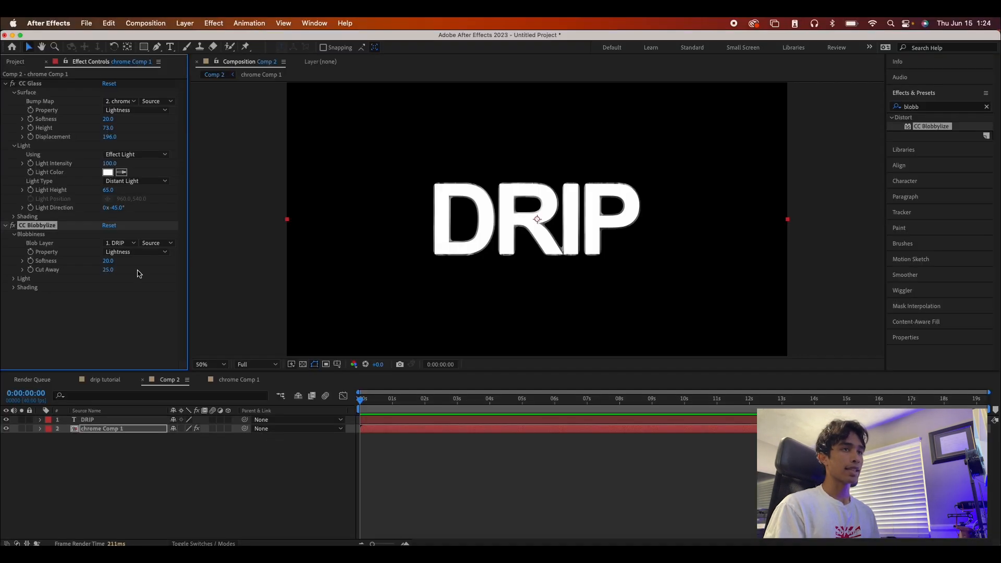
left_click(98, 434)
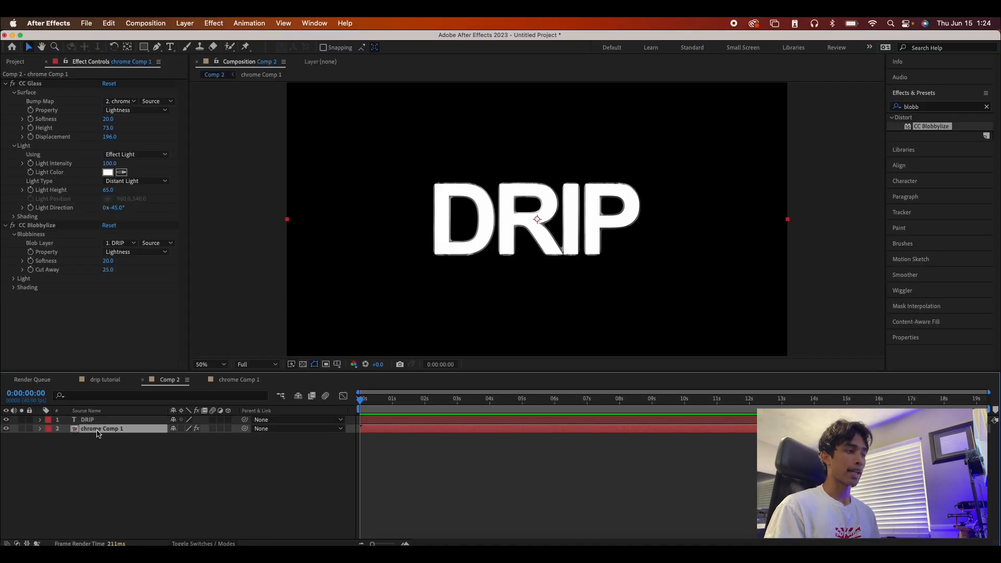
left_click_drag(96, 416, 96, 418)
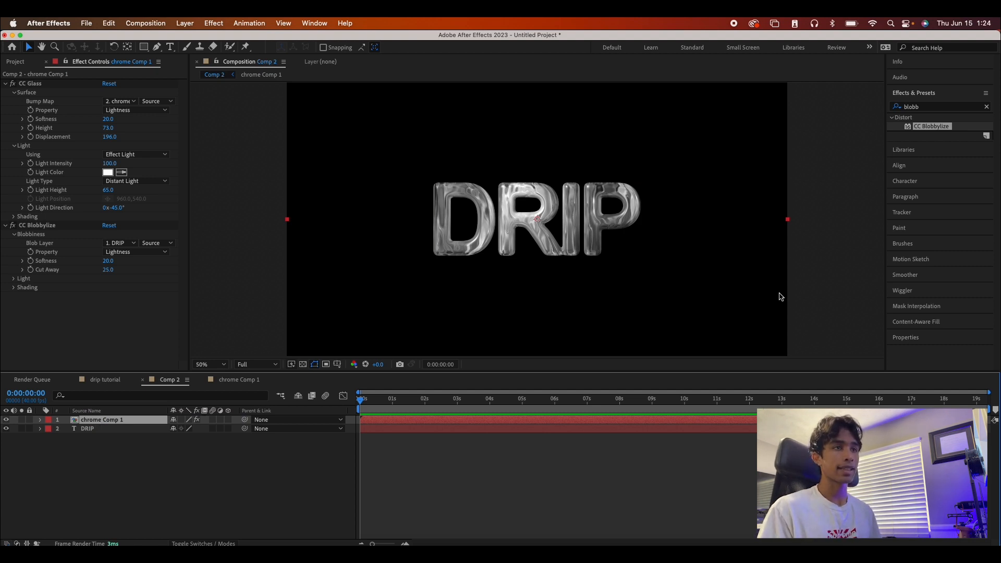
Apply the Colorama effect to chrome Comp 1 and hide the DRIP text layer
left_click(930, 106)
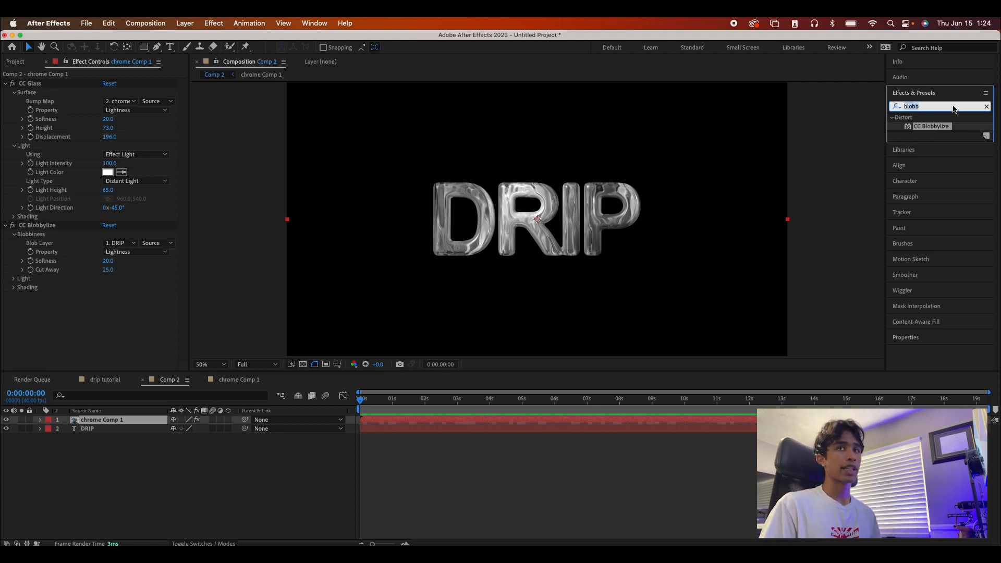
type("coloram")
left_click(932, 127)
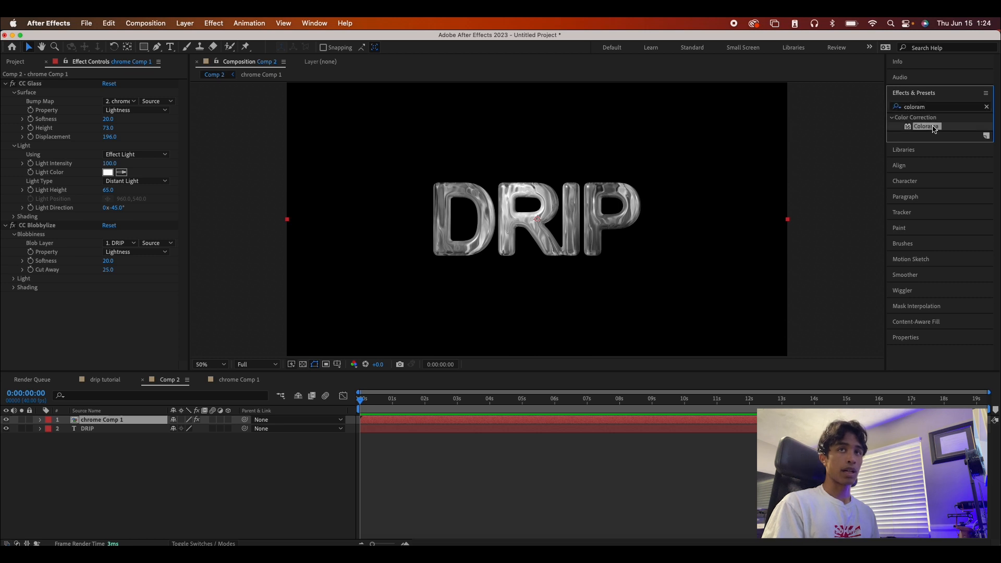
left_click_drag(312, 420, 312, 421)
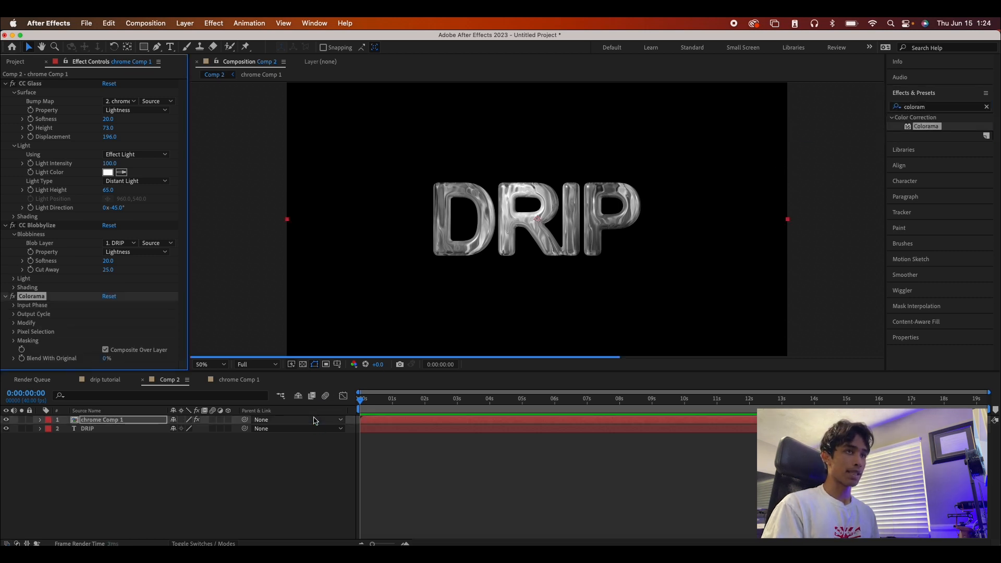
left_click(7, 430)
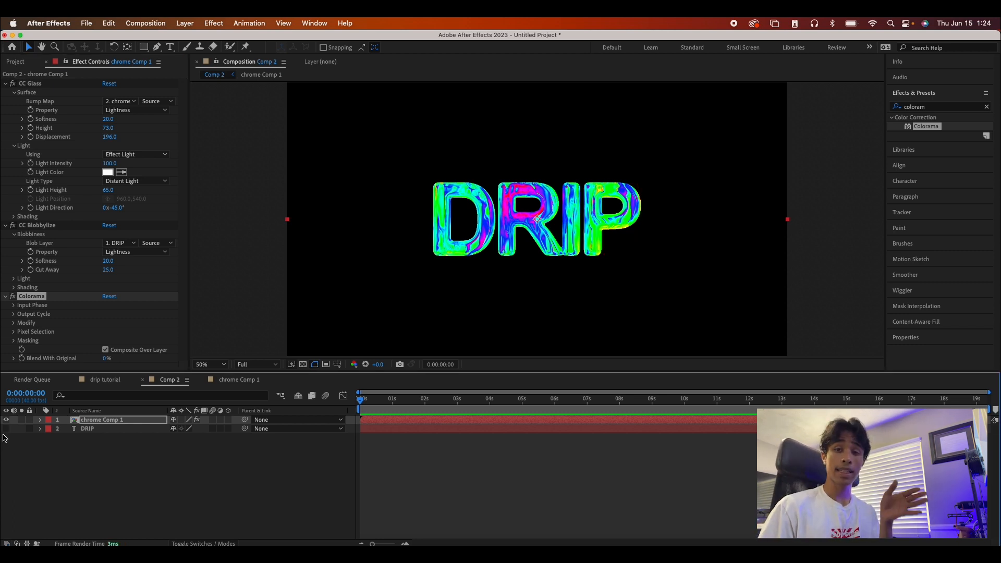
Change the red stop at the top of Colorama's Output Cycle wheel to the darker red D51900
left_click(13, 305)
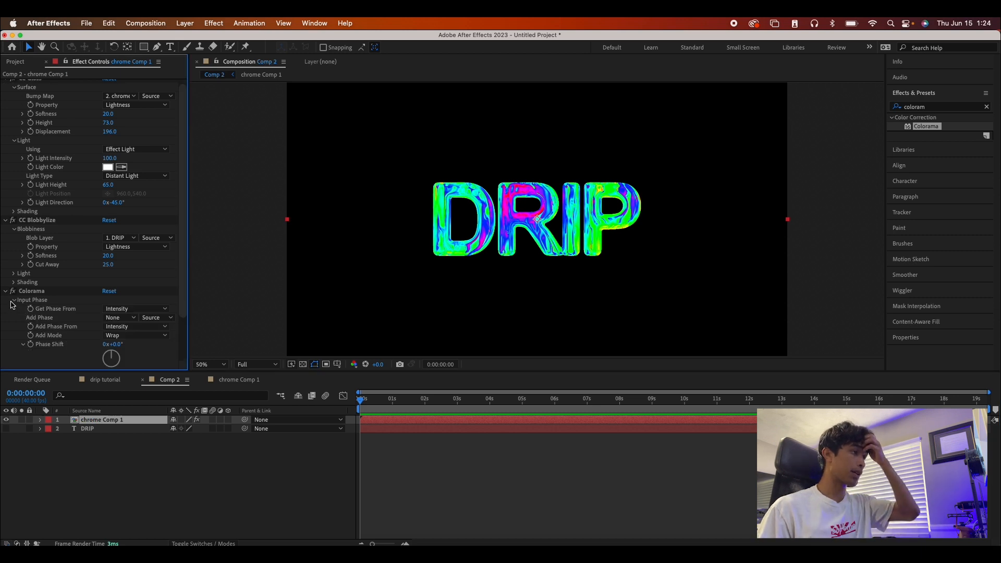
left_click(13, 301)
left_click(14, 315)
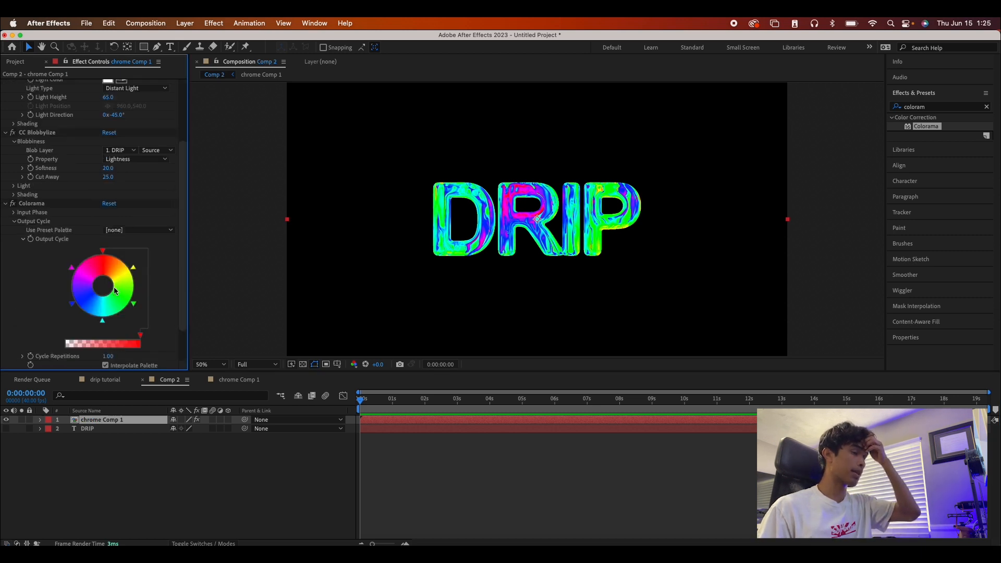
double_click(103, 253)
left_click(186, 189)
left_click_drag(186, 188, 218, 245)
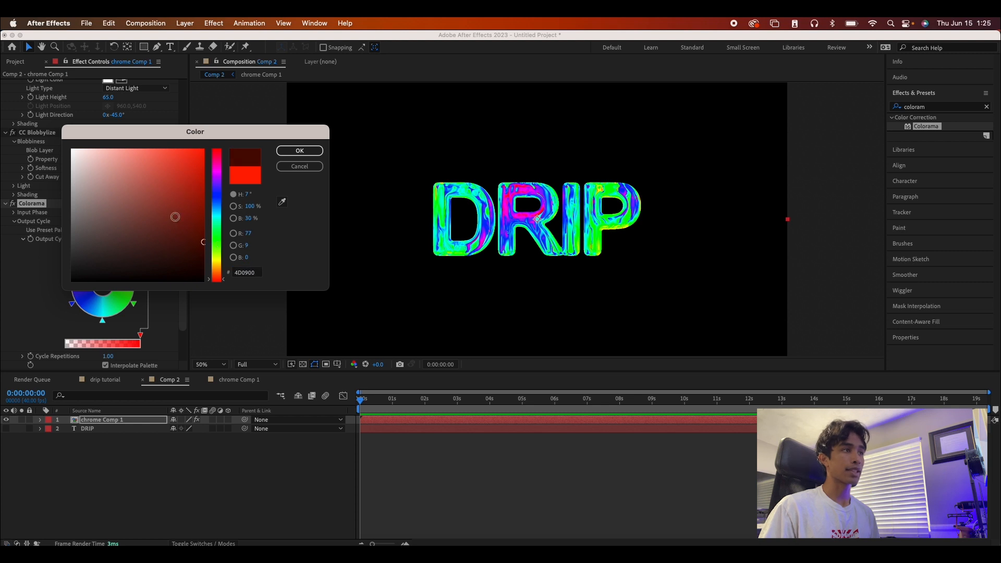
left_click(195, 194)
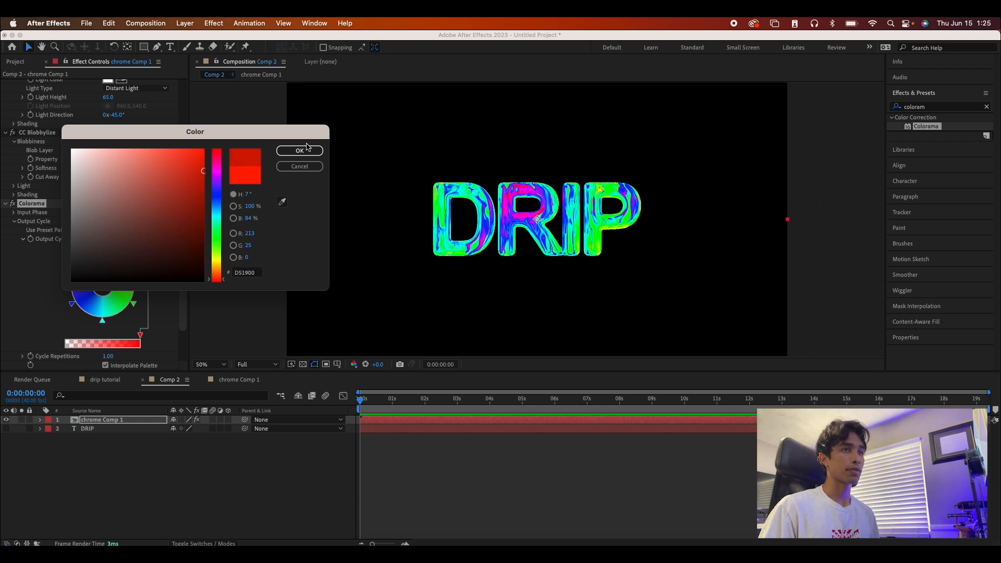
key("Return")
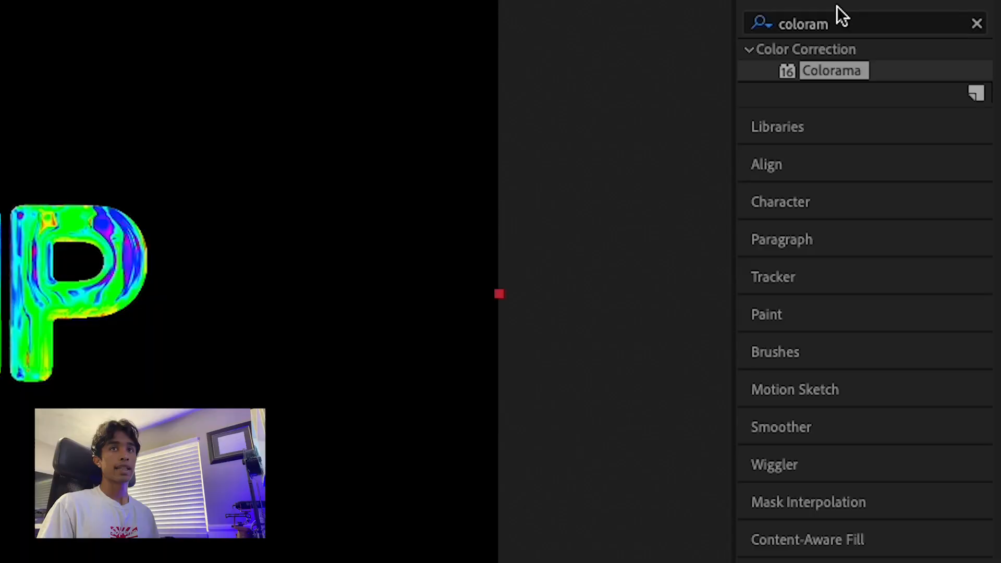
Apply the Stylize Glow effect to chrome Comp 1 and set its Glow Radius to 111
left_click(930, 107)
type("glow")
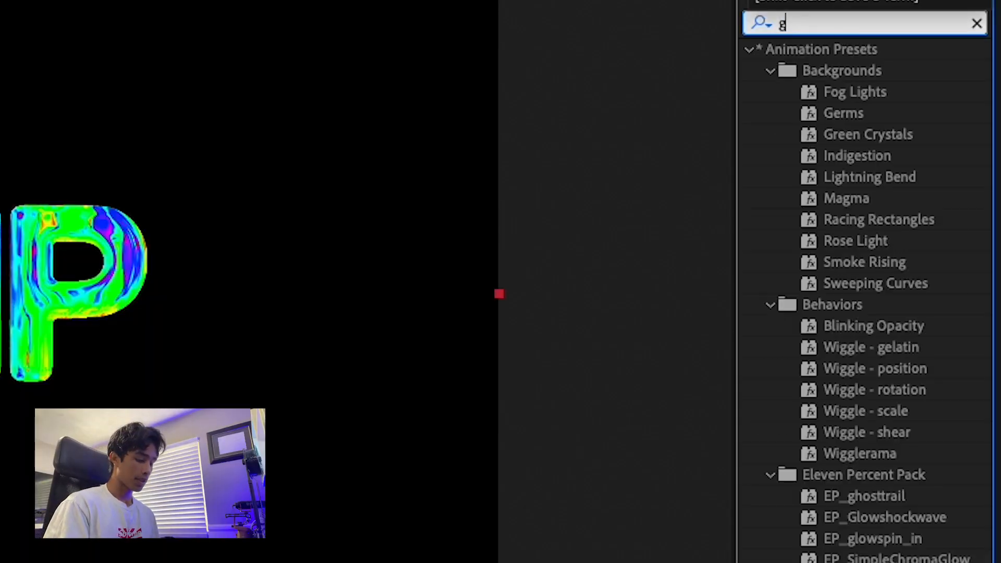
left_click_drag(836, 538, 104, 420)
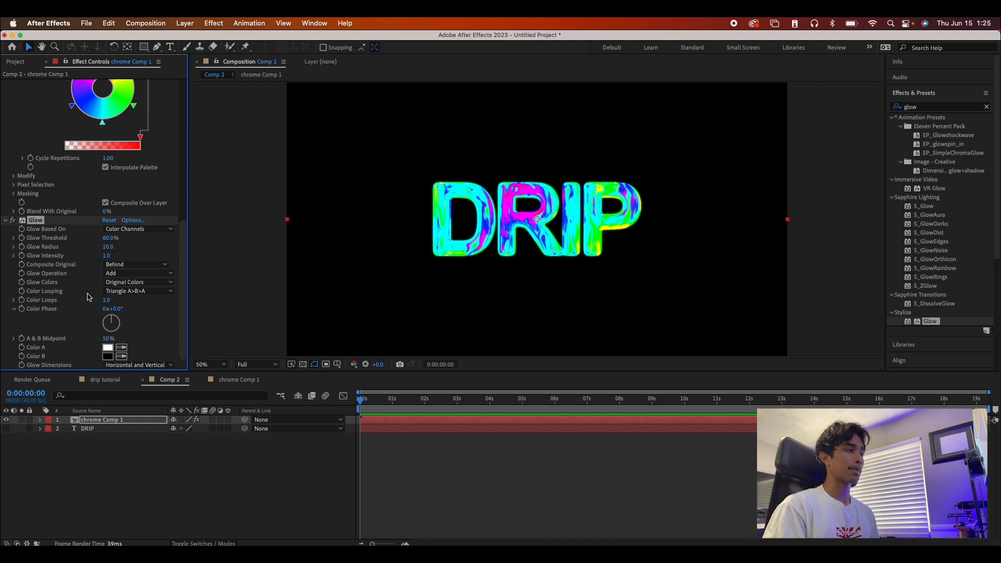
left_click_drag(111, 247, 158, 251)
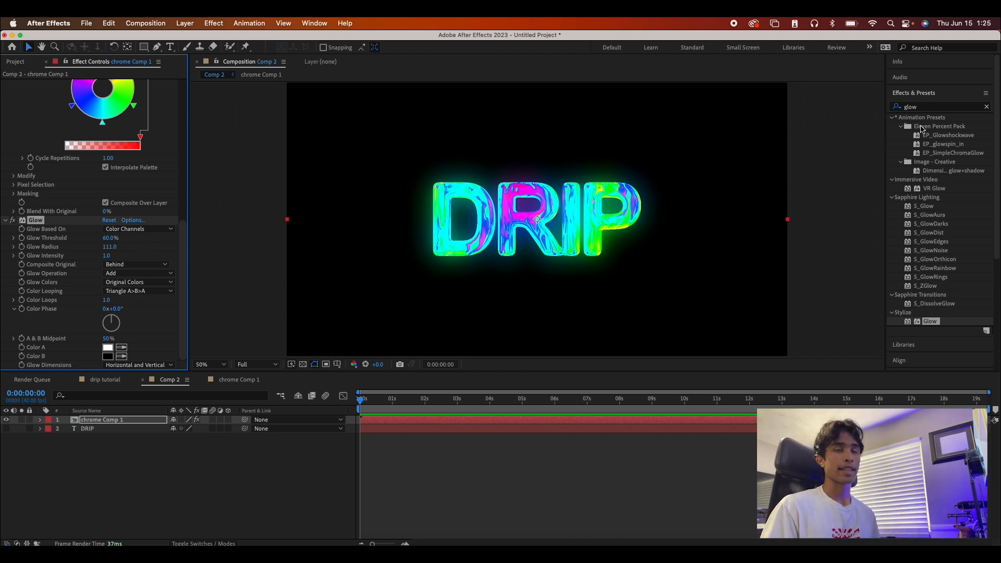
Find the CC Scale Wipe effect and apply it to chrome Comp 1
scroll(895, 125, "down", 2)
left_click(906, 76)
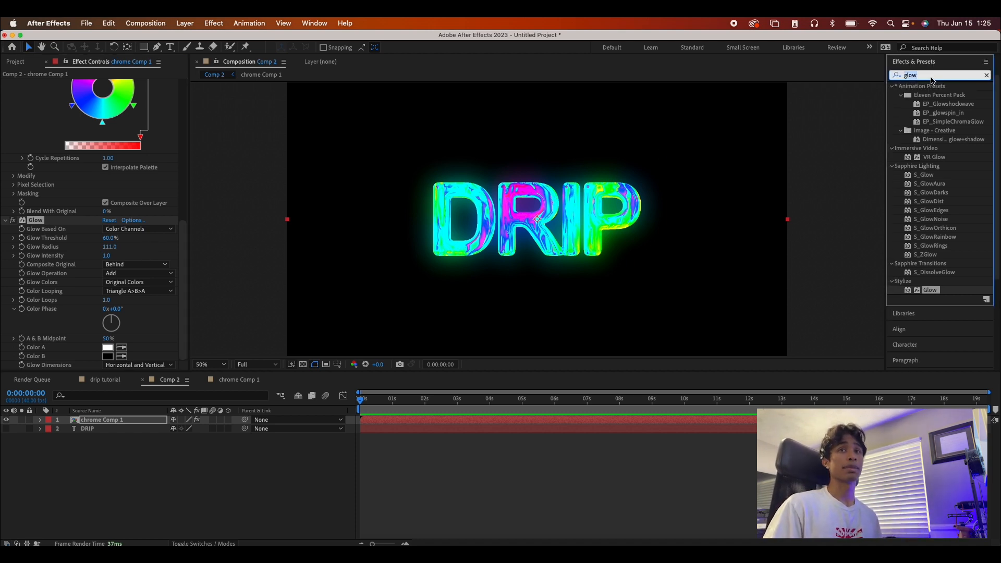
type("scale")
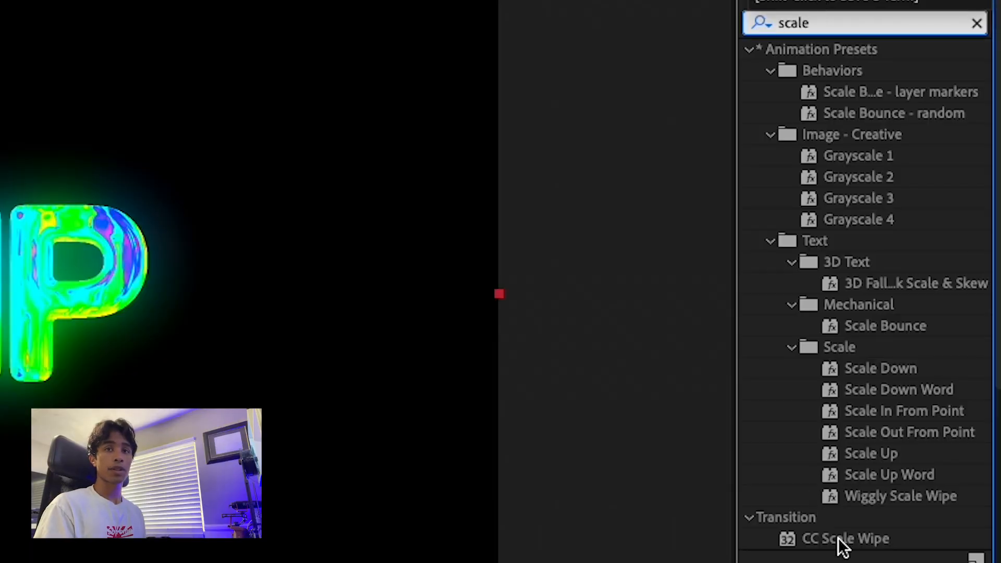
left_click_drag(841, 537, 148, 422)
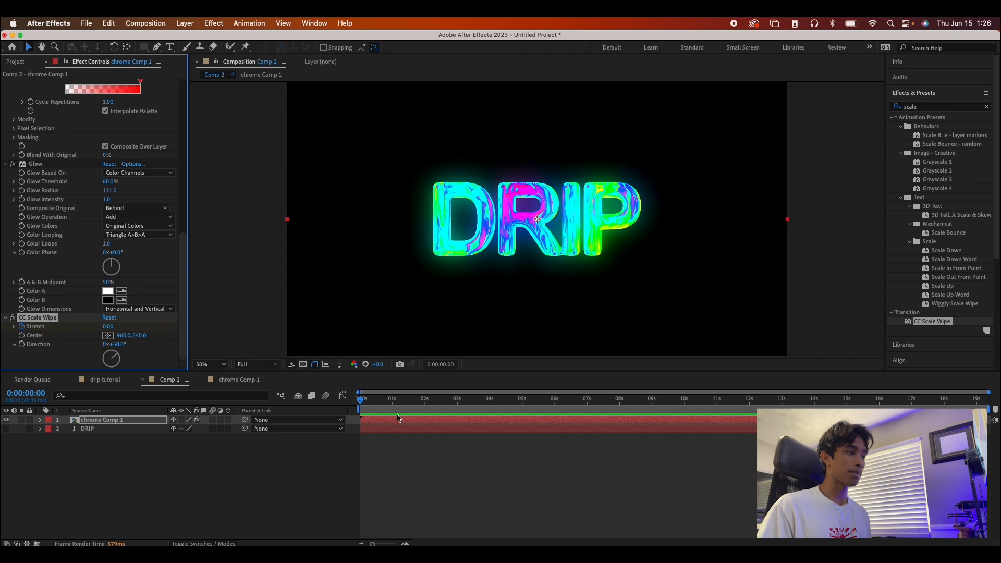
Keyframe CC Scale Wipe's Stretch from 0 at the start to 11.40 at 0:00:03:03, set Direction to 180°, and preview
left_click_drag(398, 400, 459, 400)
mouse_move(108, 326)
left_mouse_down()
mouse_move(191, 322)
mouse_move(175, 329)
left_mouse_up()
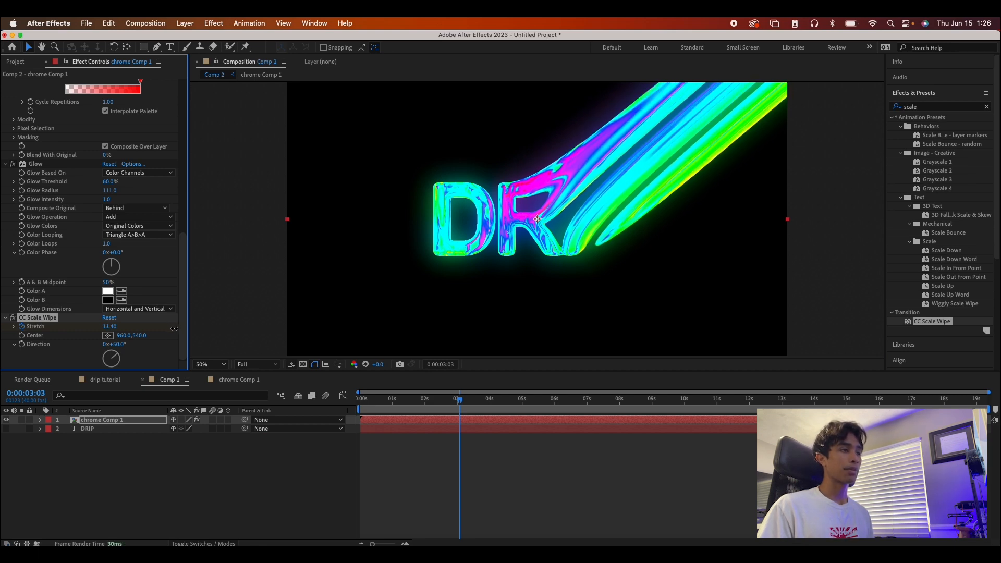
left_click(119, 345)
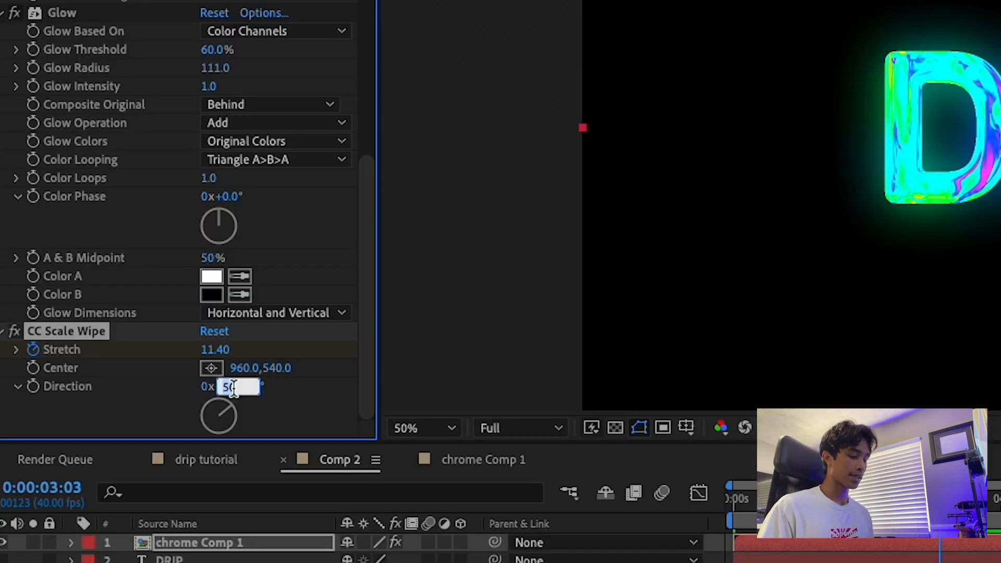
key("Return")
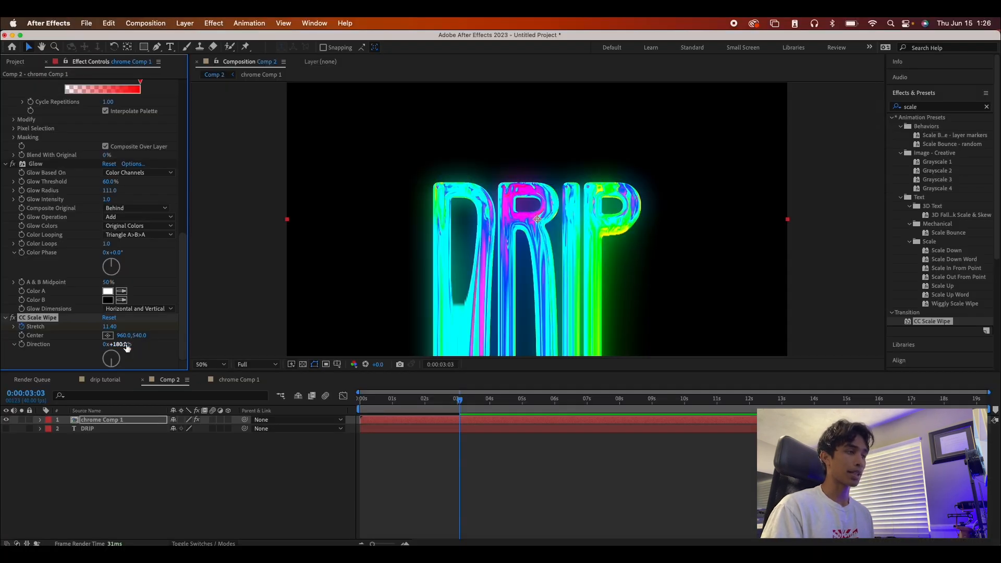
left_click_drag(461, 399, 351, 398)
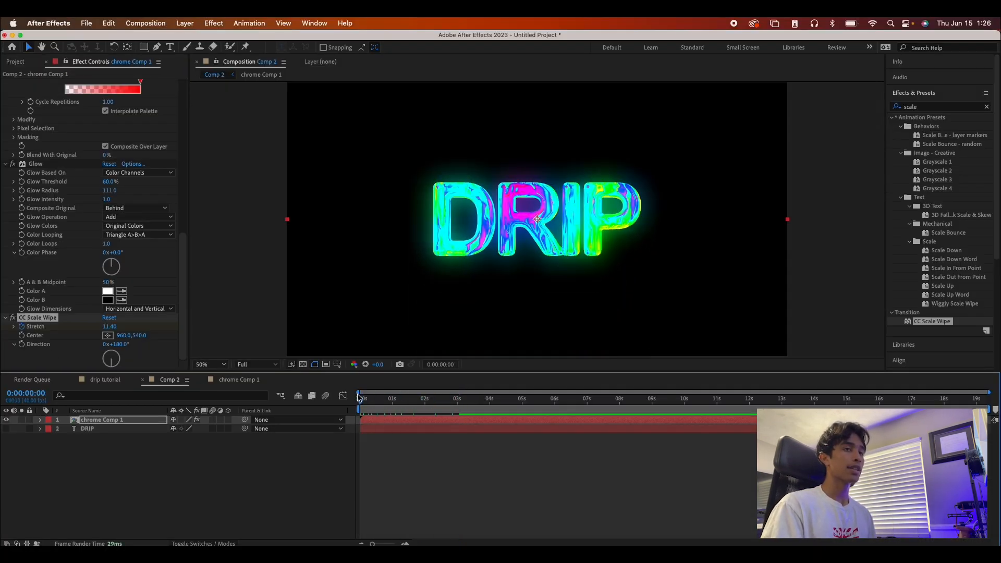
key("space")
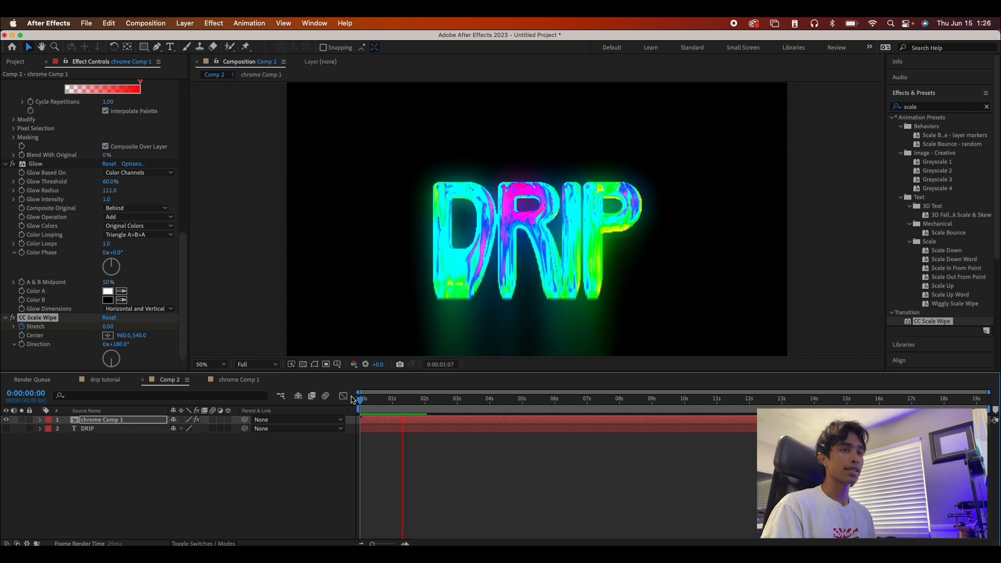
key("space")
Move the second CC Scale Wipe Stretch keyframe to about one second, apply Easy Ease to both Stretch keyframes, and preview
left_click(40, 420)
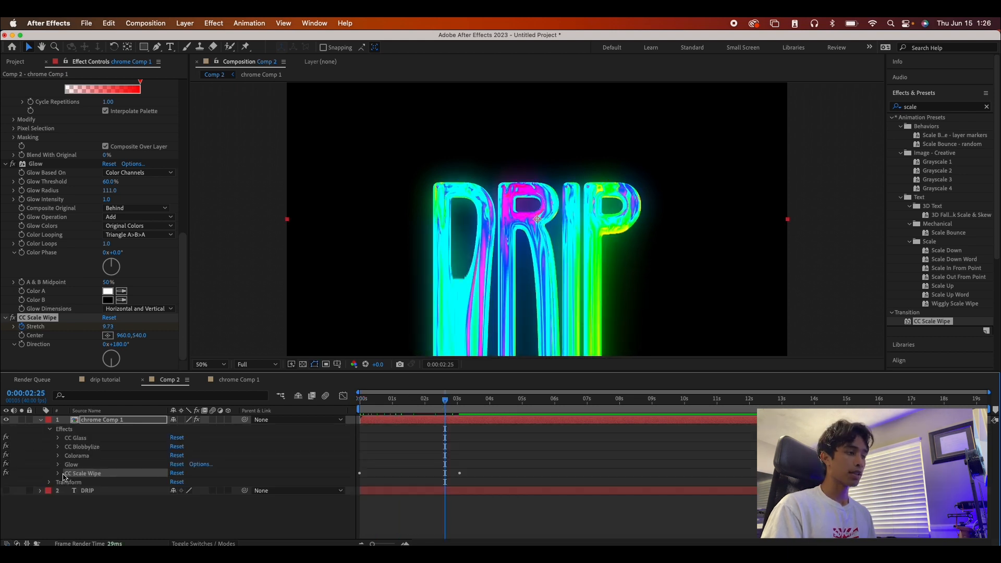
left_click(58, 474)
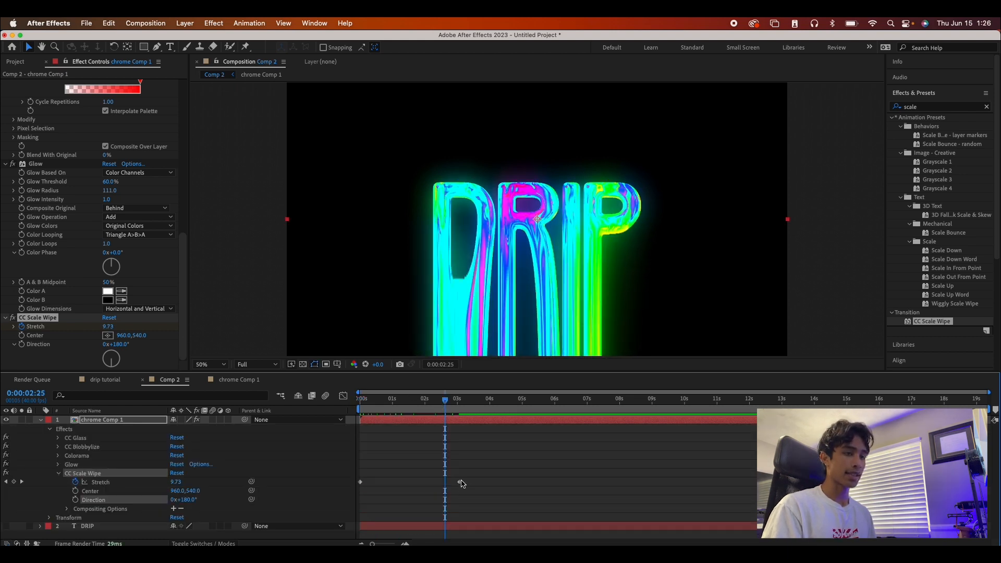
left_click_drag(461, 482, 348, 495)
right_click(362, 483)
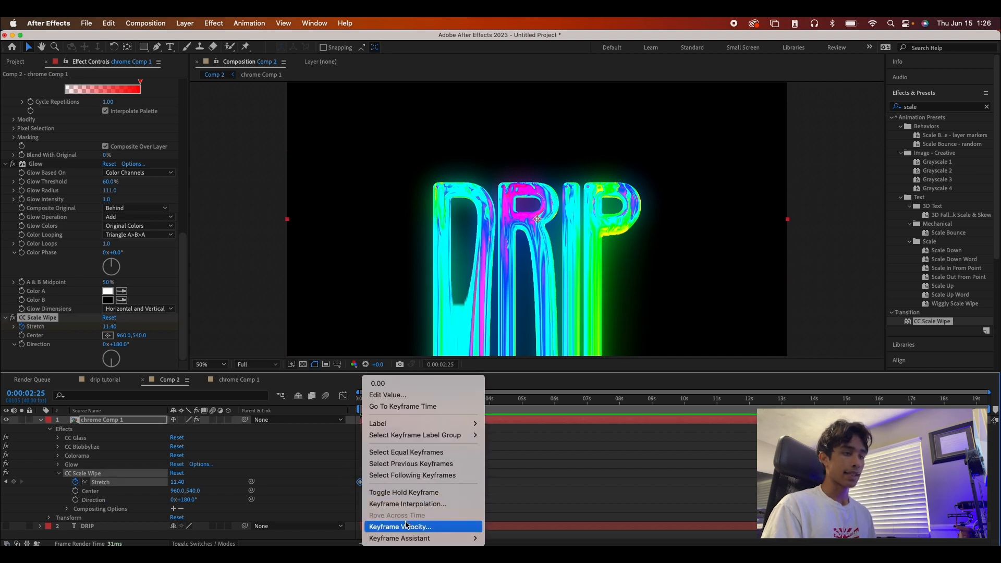
mouse_move(422, 538)
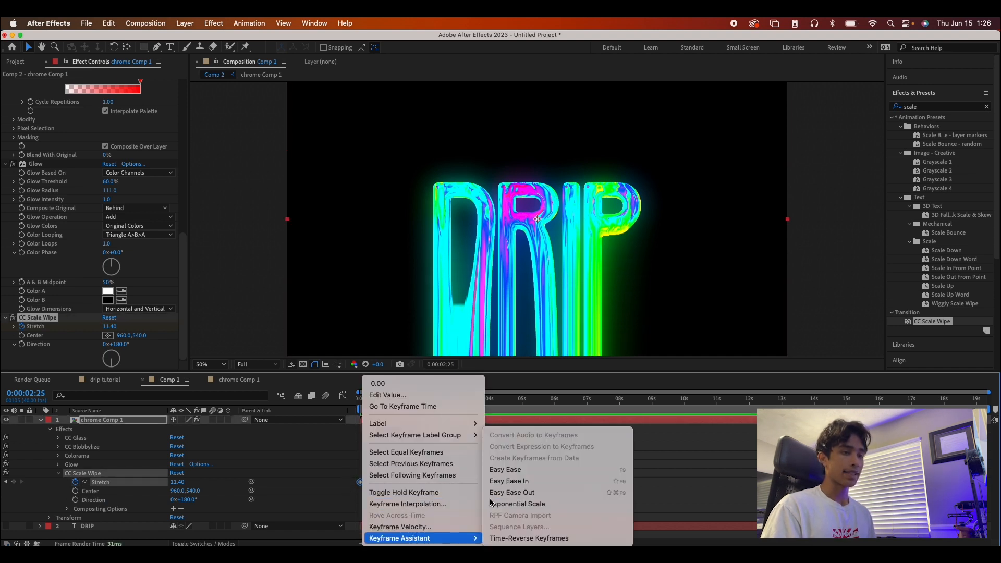
left_click(506, 469)
left_click_drag(445, 400, 349, 409)
key("space")
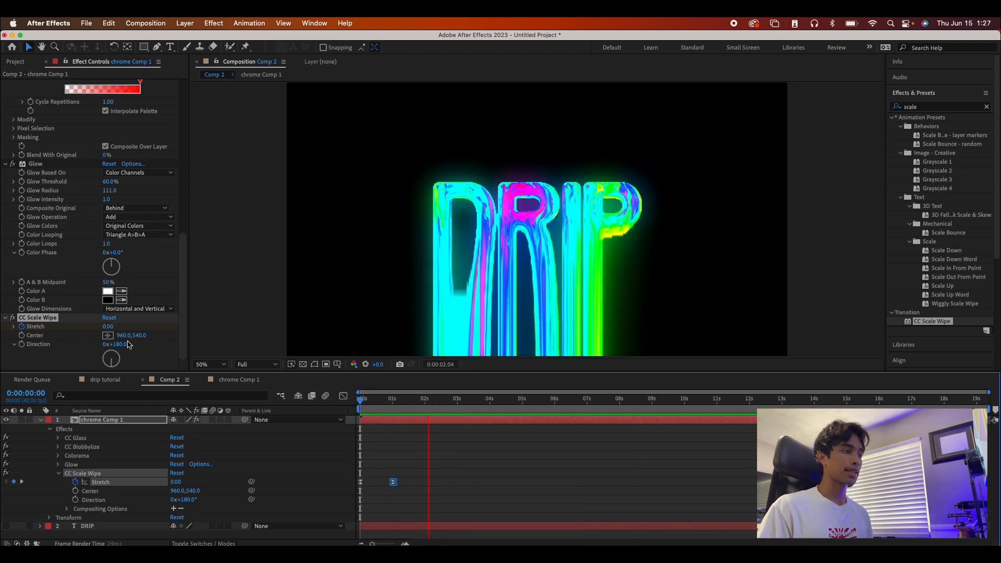
key("space")
Add a third Stretch keyframe of 19.40, place it at about eight seconds, and preview the slower drip
left_click_drag(111, 328, 143, 325)
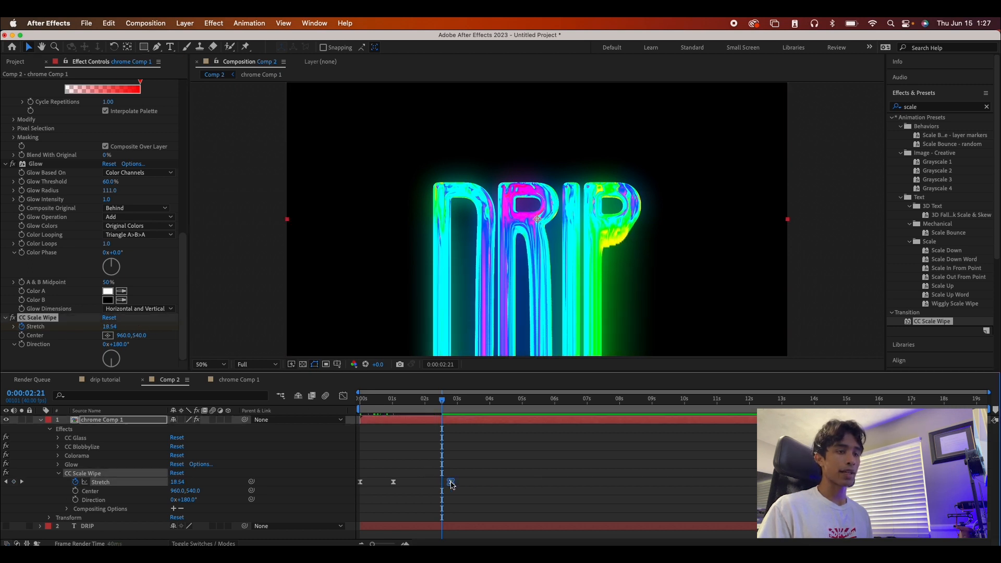
left_click_drag(442, 482, 621, 482)
left_click_drag(441, 401, 320, 424)
key("space")
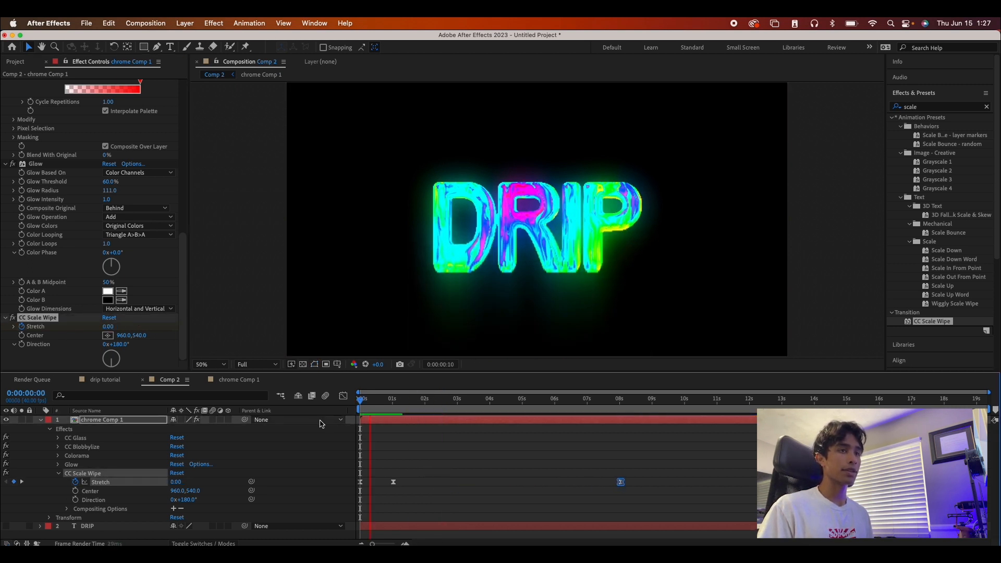
Find the Turbulent Displace effect and apply it to chrome Comp 1
left_click(960, 108)
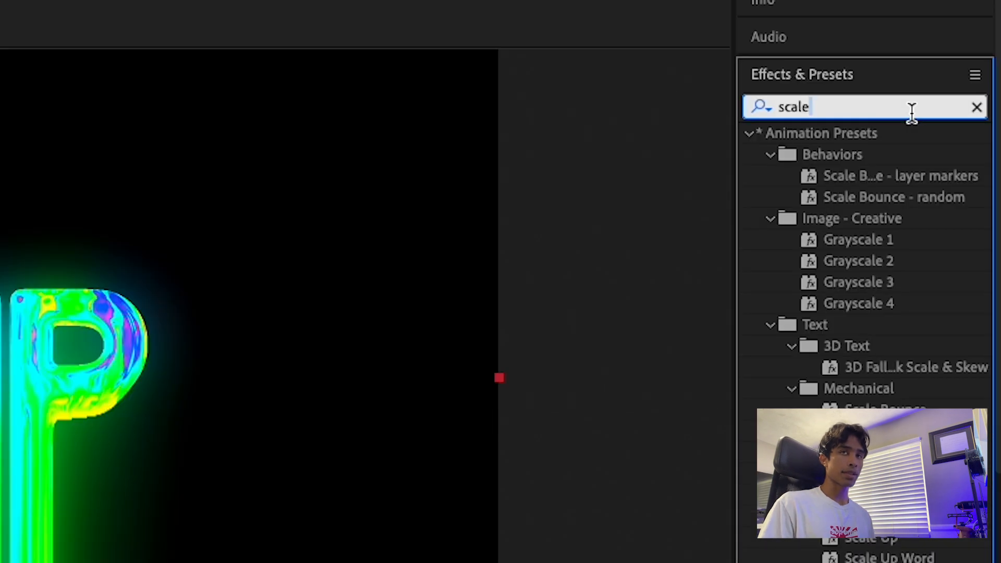
key("ctrl+a")
type("turbu")
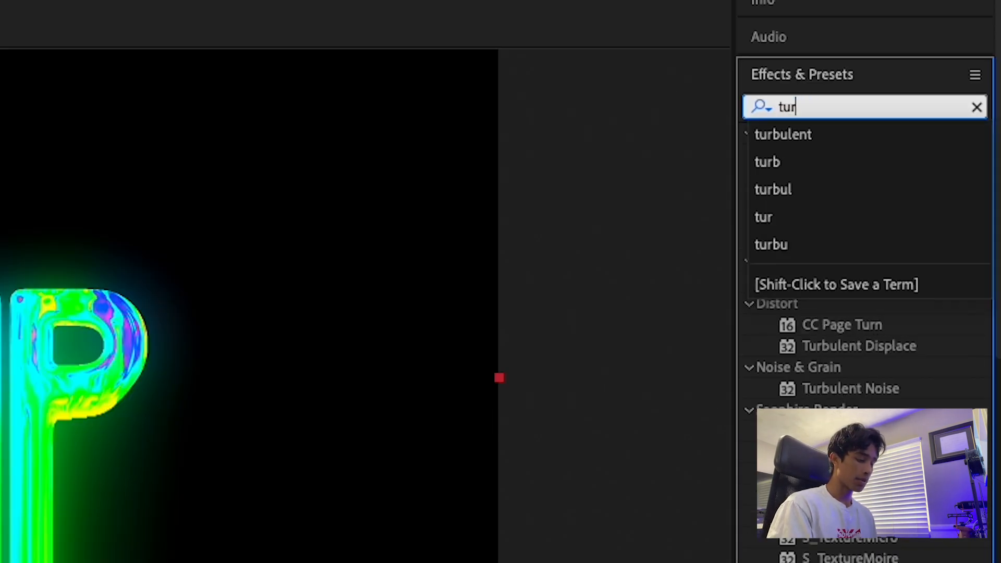
left_click(896, 155)
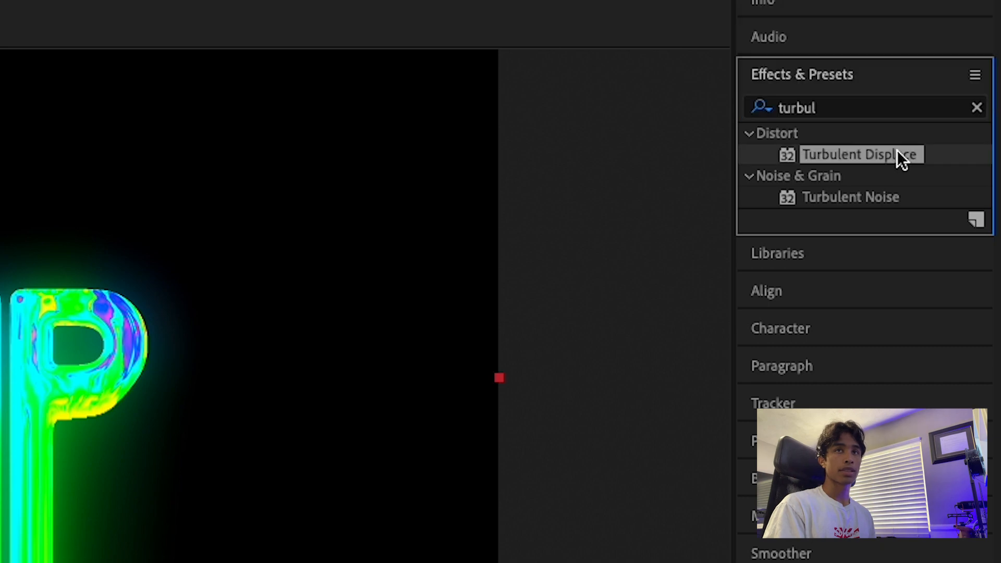
left_click_drag(897, 149, 131, 423)
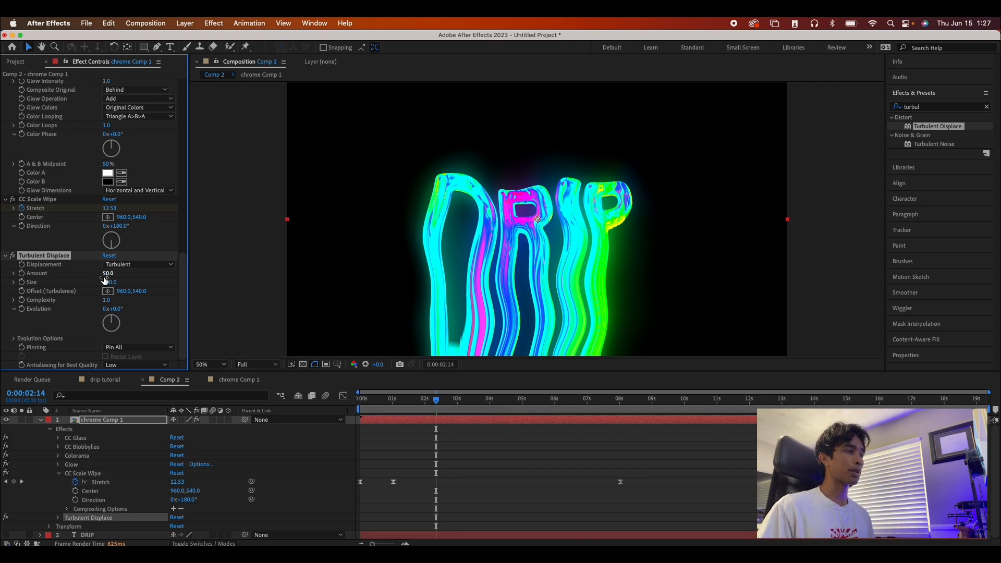
Keyframe Turbulent Displace's Amount from 0 near the start to 30 at a little over one second
left_click_drag(107, 275, 97, 279)
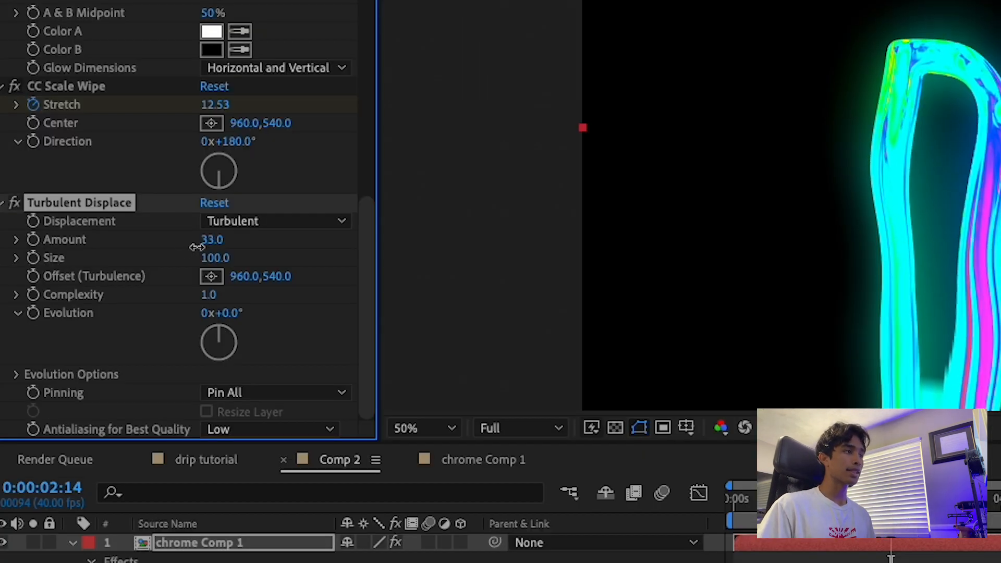
left_click_drag(189, 251, 252, 249)
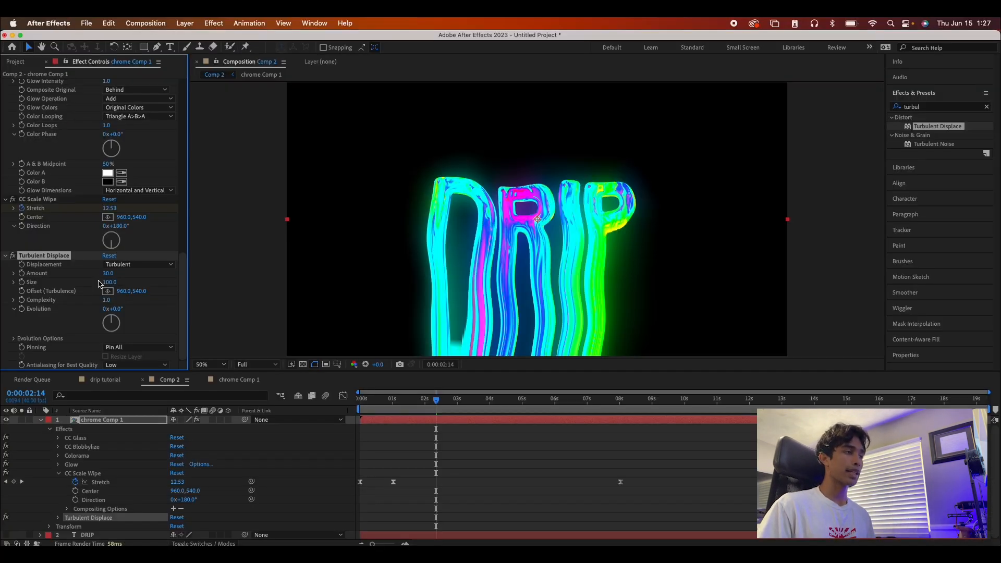
left_click_drag(436, 401, 362, 399)
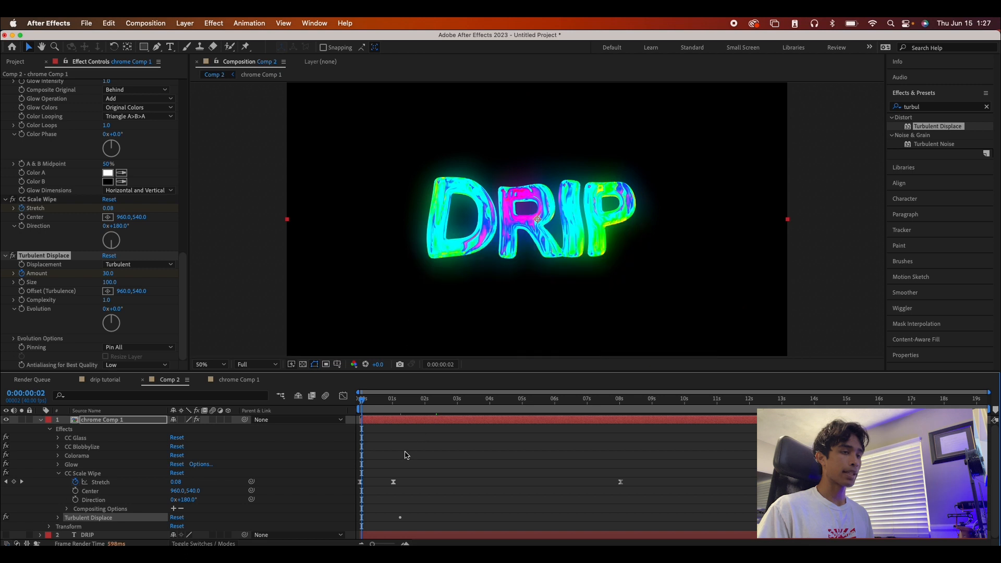
left_click(107, 273)
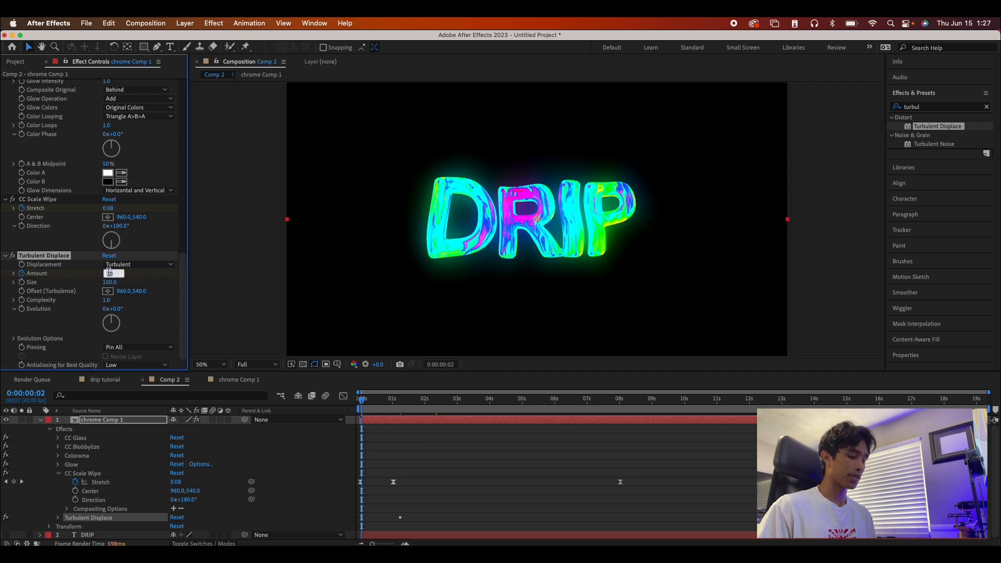
key("Return")
mouse_move(365, 405)
left_mouse_down()
mouse_move(440, 405)
mouse_move(361, 405)
left_mouse_up()
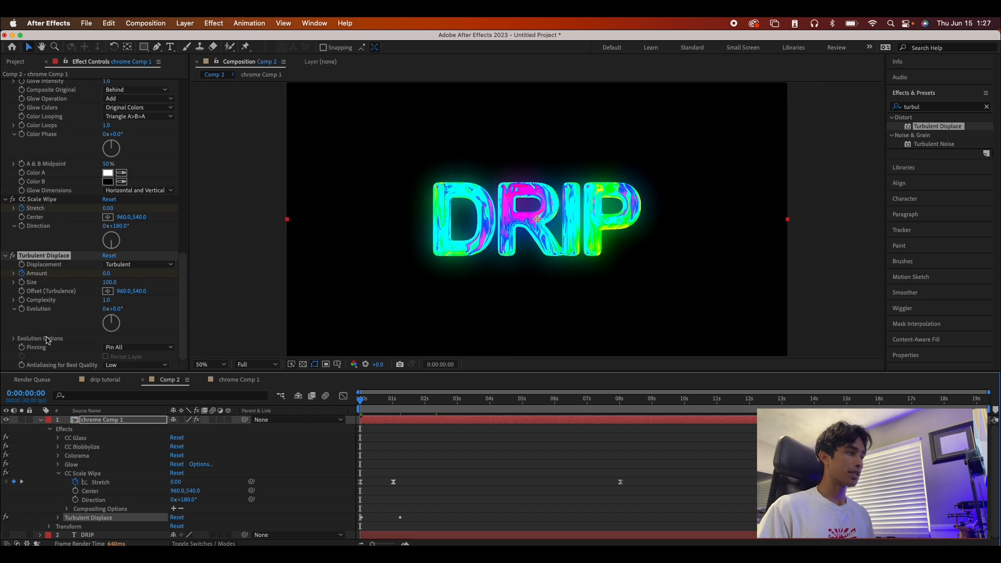
Keyframe Turbulent Displace's Evolution from 0° at the start to 1x+130° at 0:00:09:14 and preview the animation
left_click(22, 310)
left_click_drag(363, 403, 663, 416)
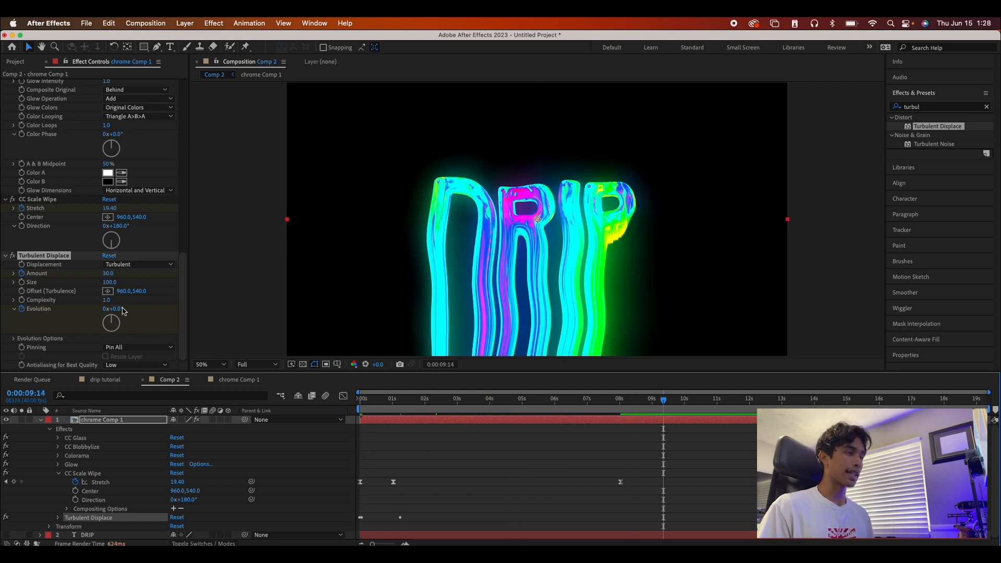
left_click_drag(113, 309, 537, 368)
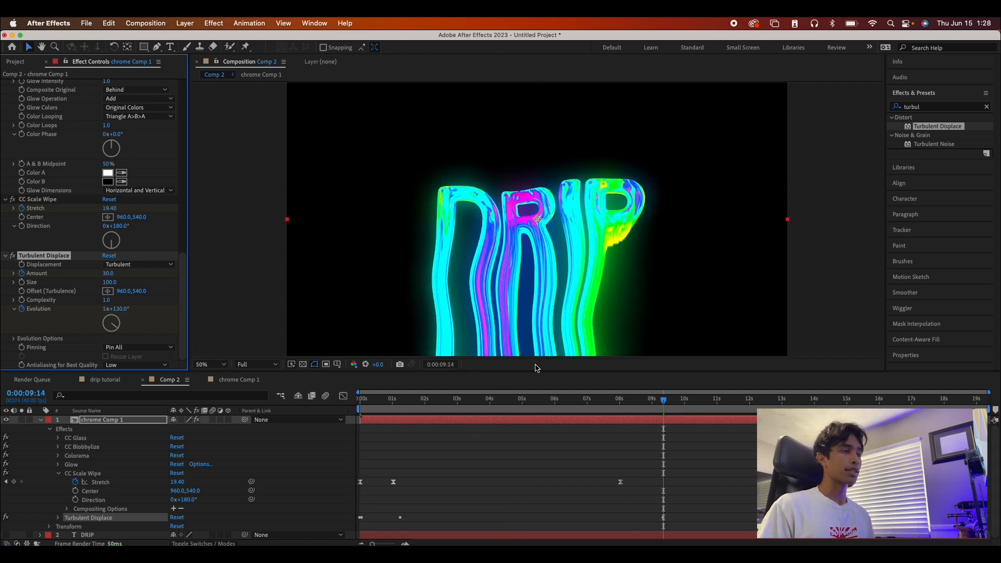
left_click_drag(662, 402, 268, 437)
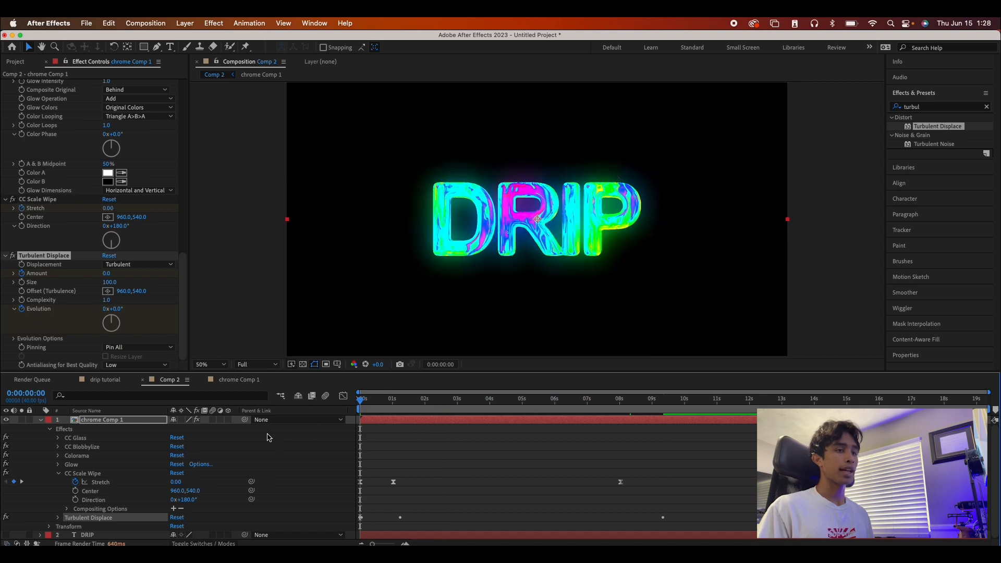
key("space")
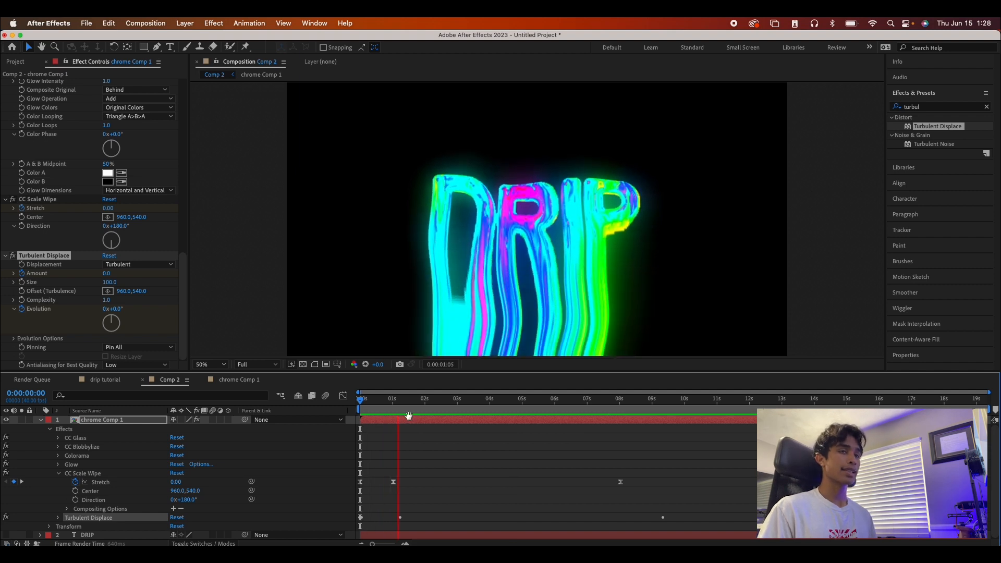
key("space")
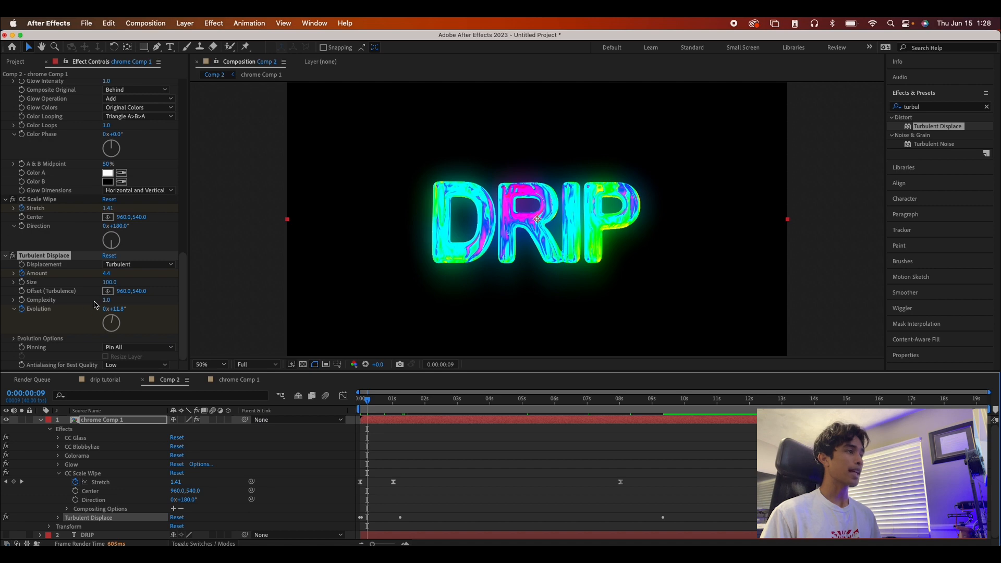
Keyframe the Fractal Noise Evolution inside chrome Comp 1 from 0° at the start to a higher value at 0:00:19:12, and preview Comp 2
scroll(95, 305, "up", 10)
double_click(117, 421)
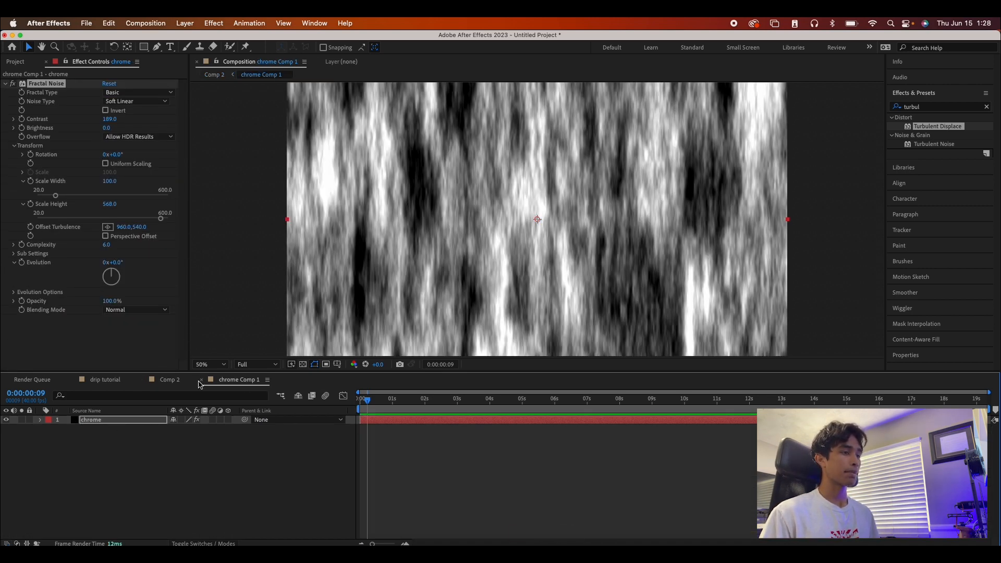
left_click(171, 380)
left_click(244, 381)
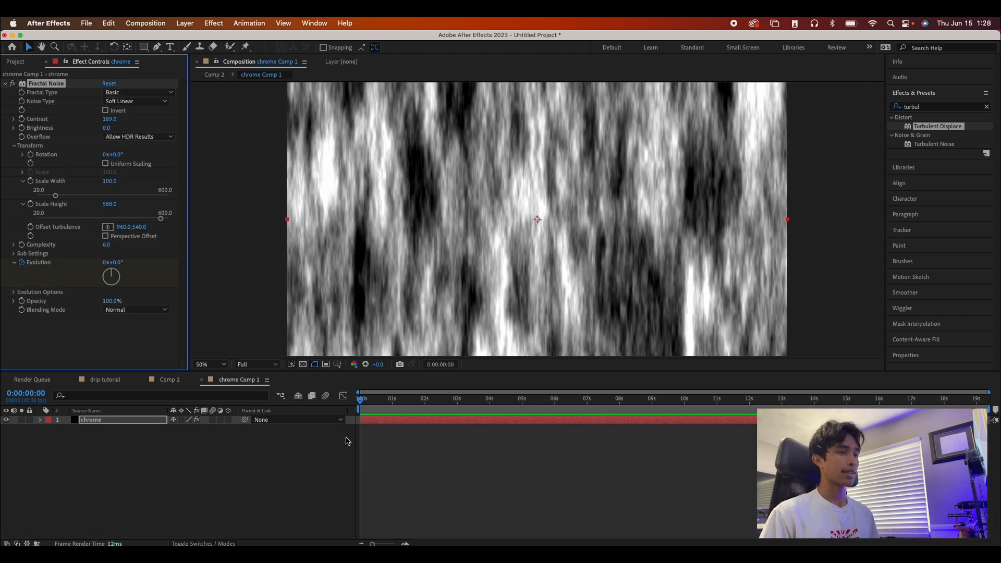
left_click(362, 405)
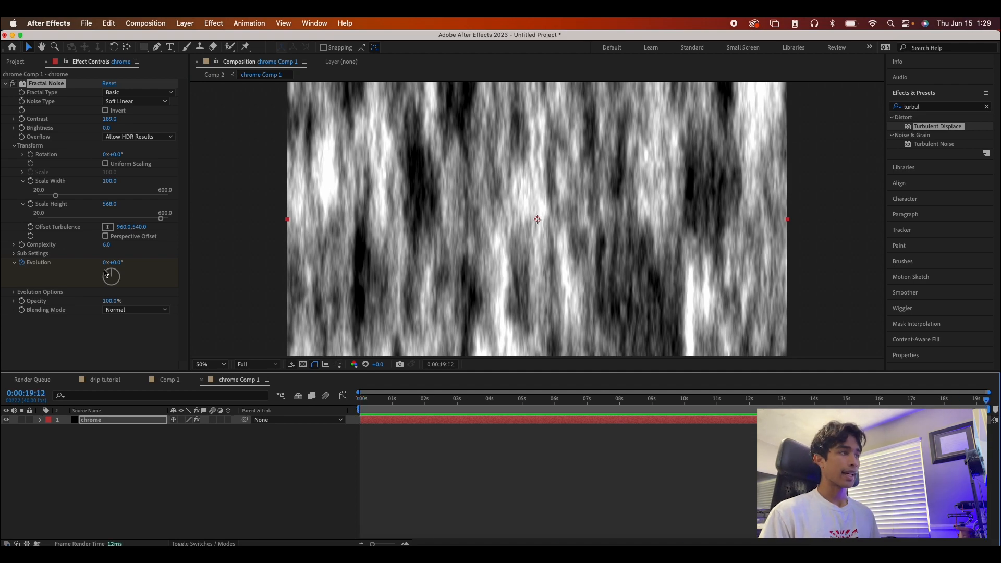
mouse_move(106, 273)
left_mouse_down()
mouse_move(133, 272)
mouse_move(85, 288)
mouse_move(169, 282)
mouse_move(132, 314)
mouse_move(100, 257)
left_mouse_up()
key("space")
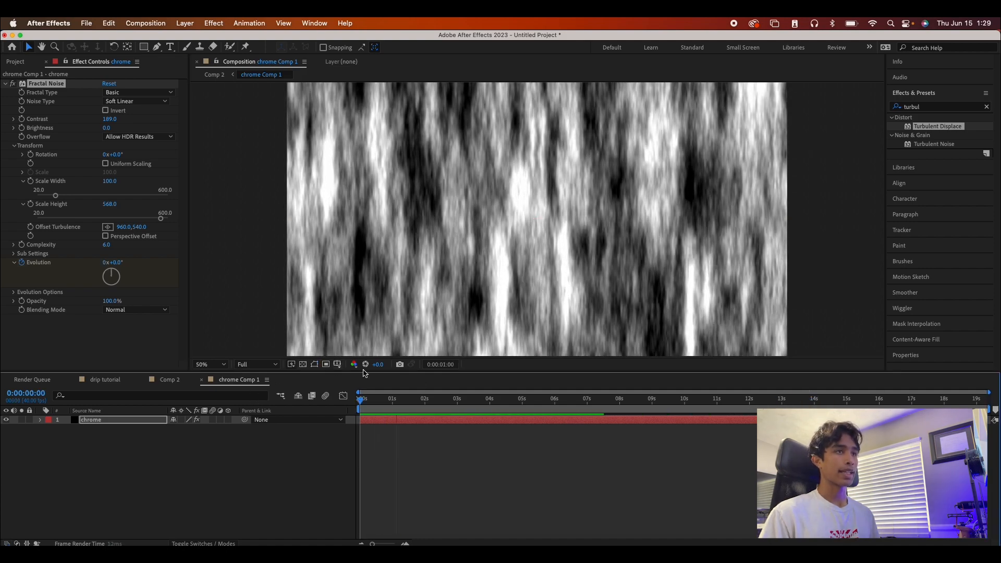
key("space")
left_click_drag(423, 402, 1000, 435)
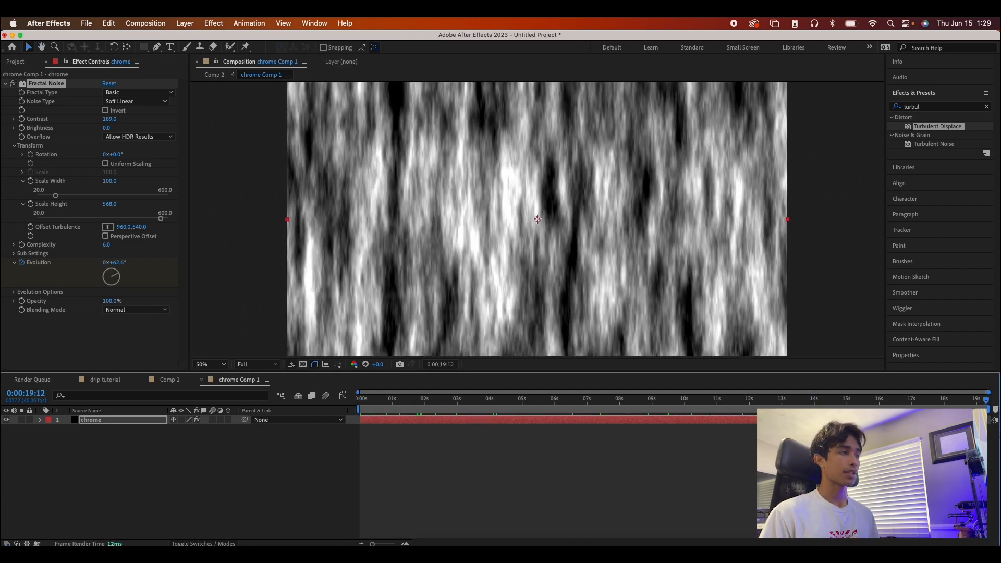
left_click(172, 380)
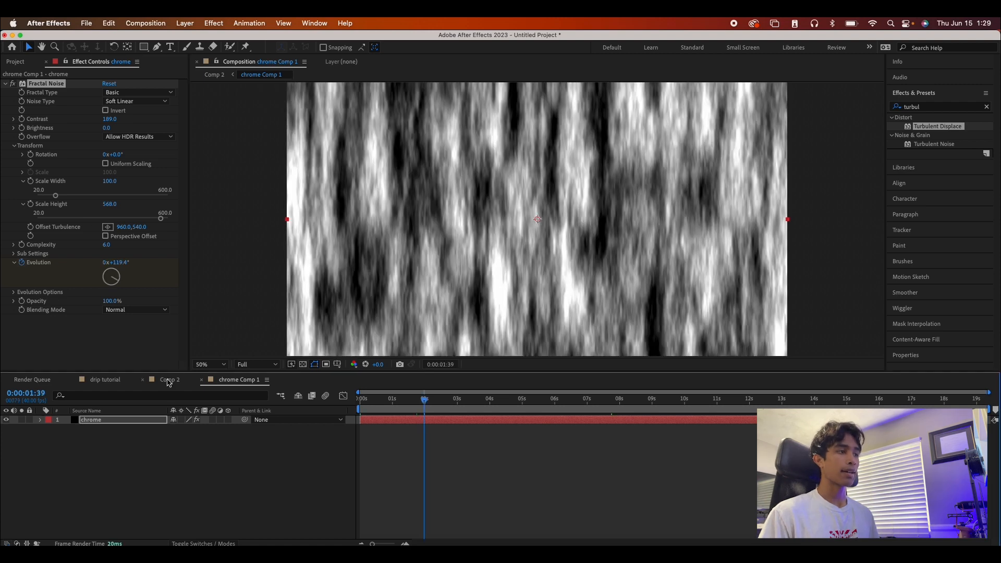
key("space")
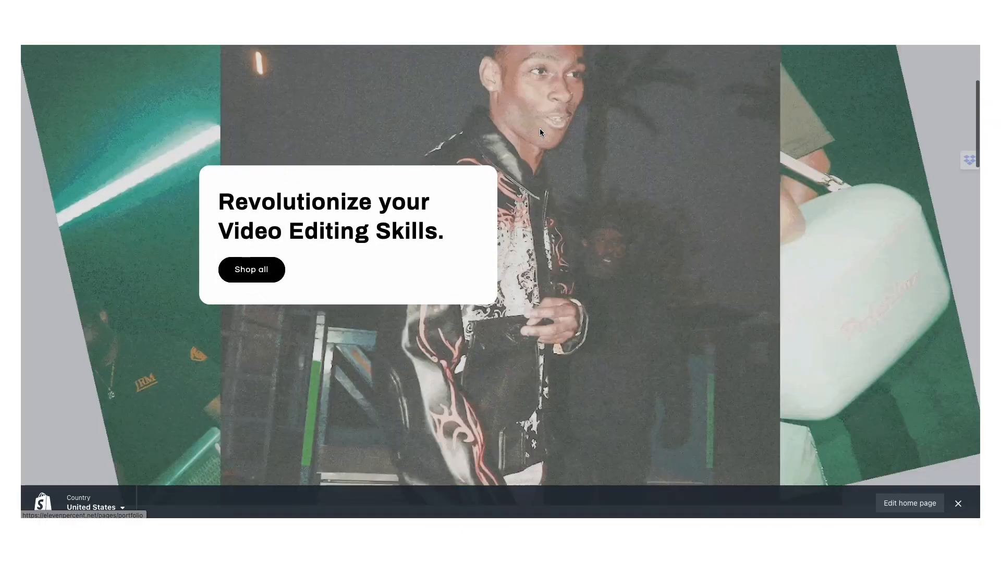
Switch to the Eleven Percent web store and view the TOP 15 Essential Music Video Title Templates Pack product page
scroll(540, 129, "down", 8)
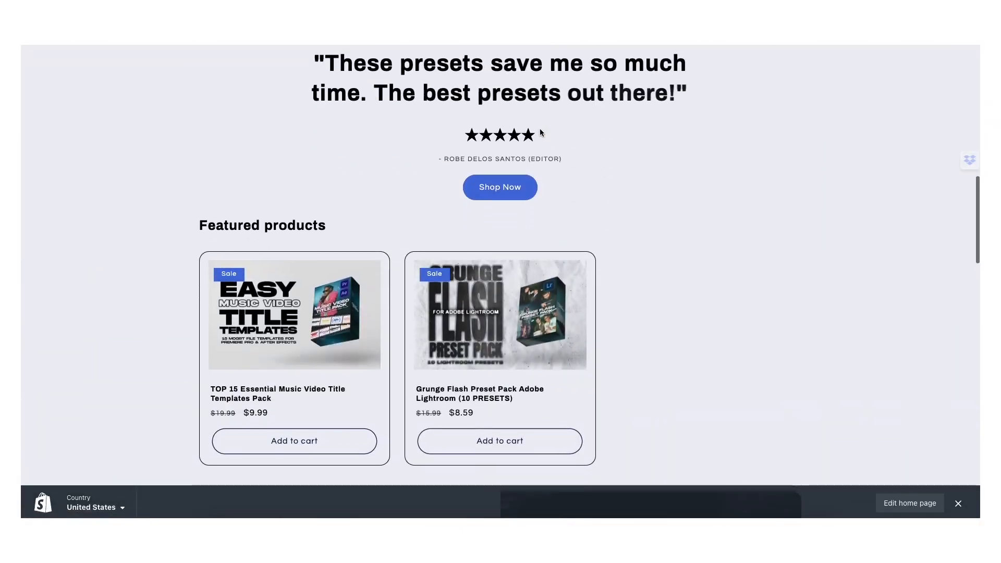
left_click(512, 172)
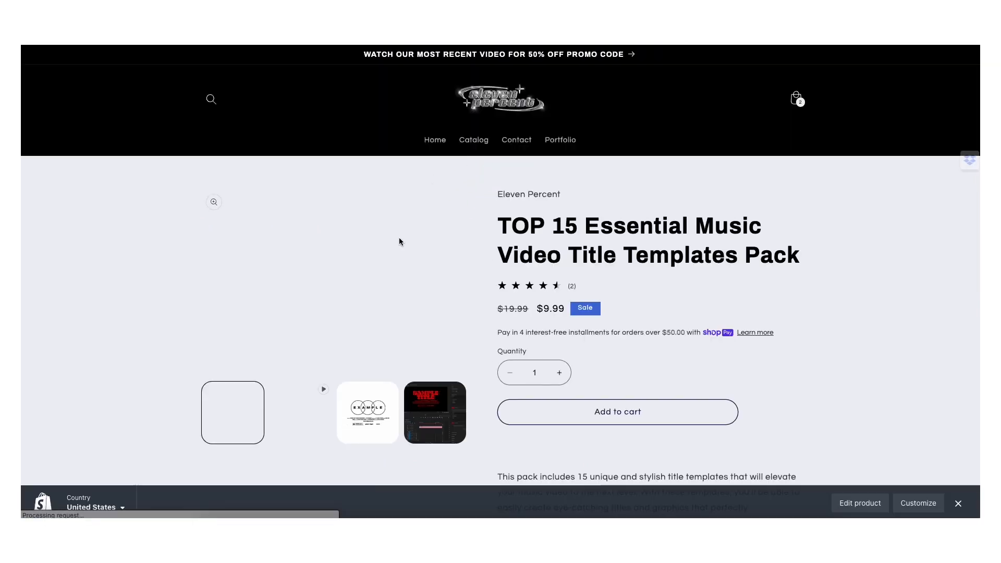